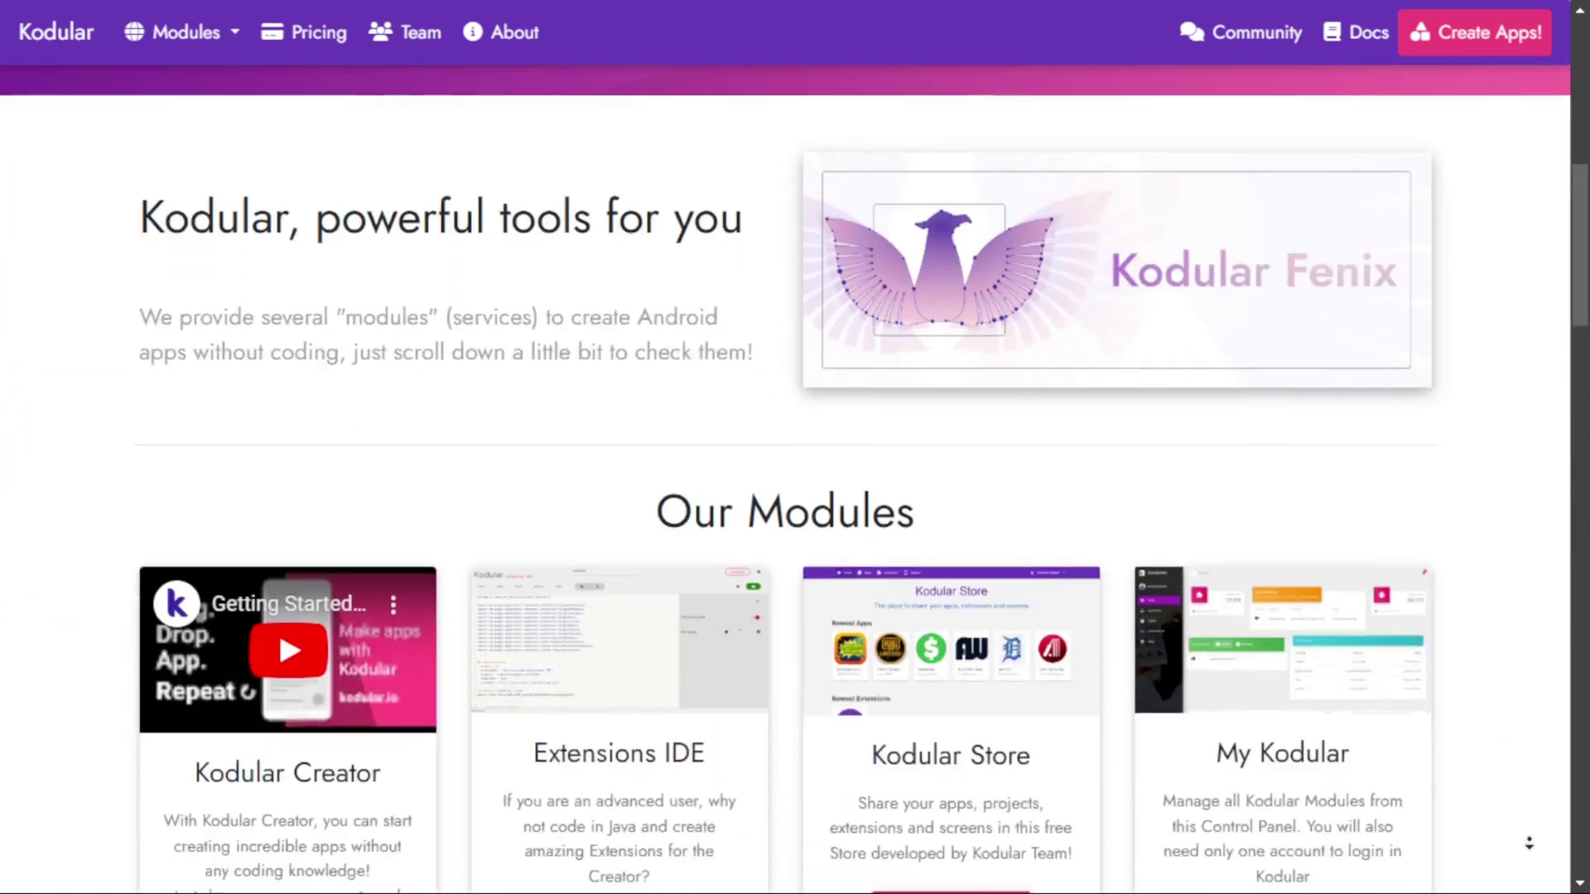
scroll(1529, 842, down, 2)
scroll(1529, 842, down, 2)
scroll(1529, 842, down, 2)
scroll(1529, 842, down, 2)
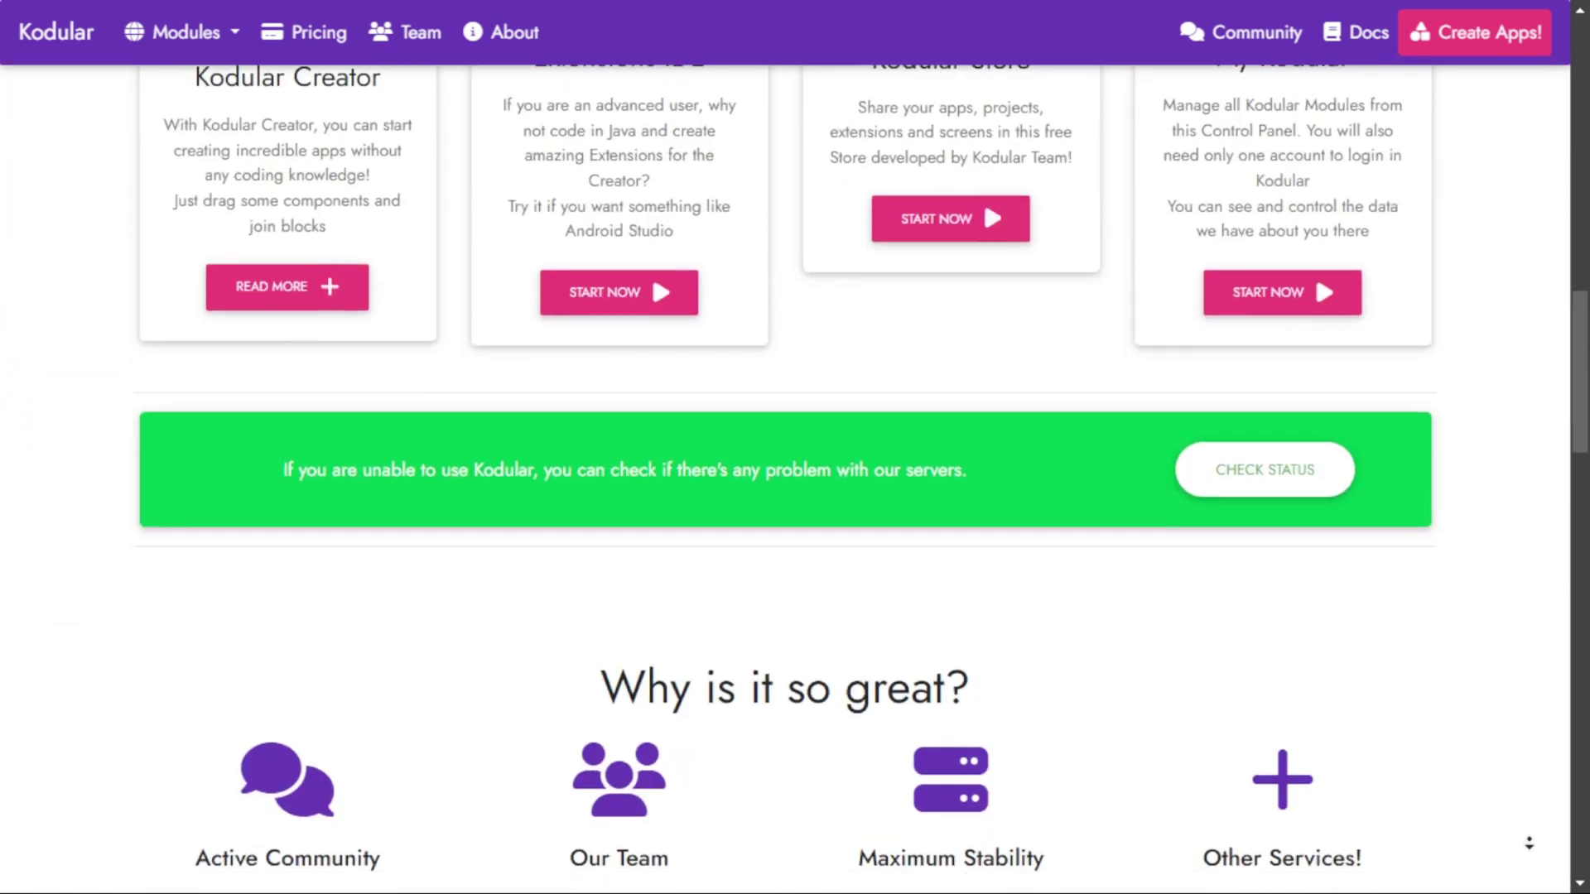
scroll(1530, 843, down, 2)
scroll(1528, 842, down, 2)
scroll(1528, 843, down, 2)
scroll(1529, 842, down, 2)
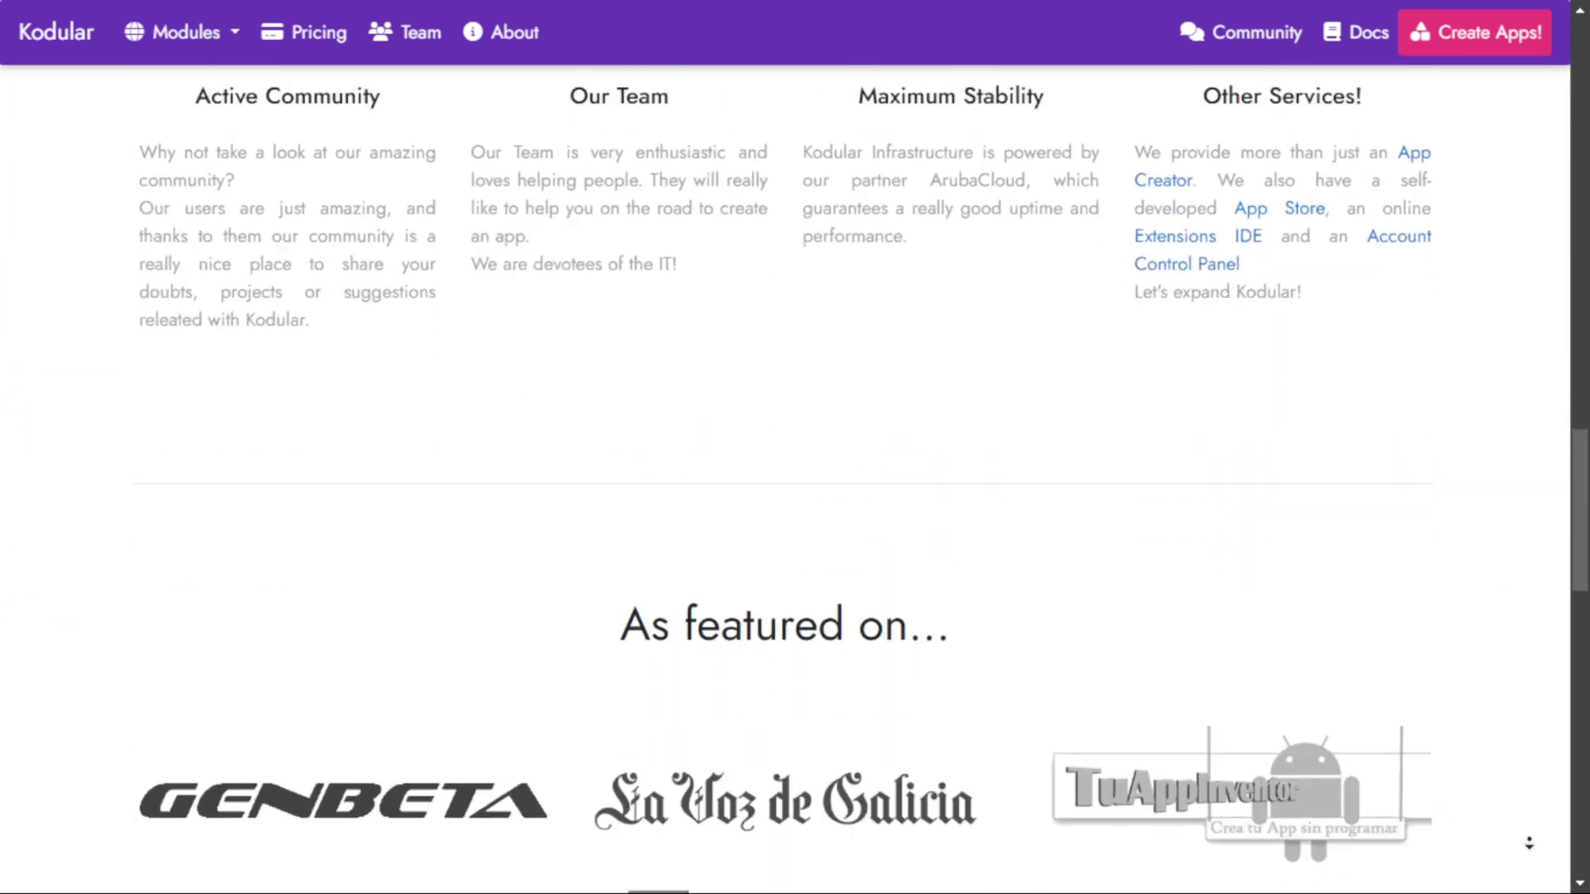
scroll(1529, 842, down, 2)
scroll(1529, 842, down, 2)
scroll(1529, 842, down, 2)
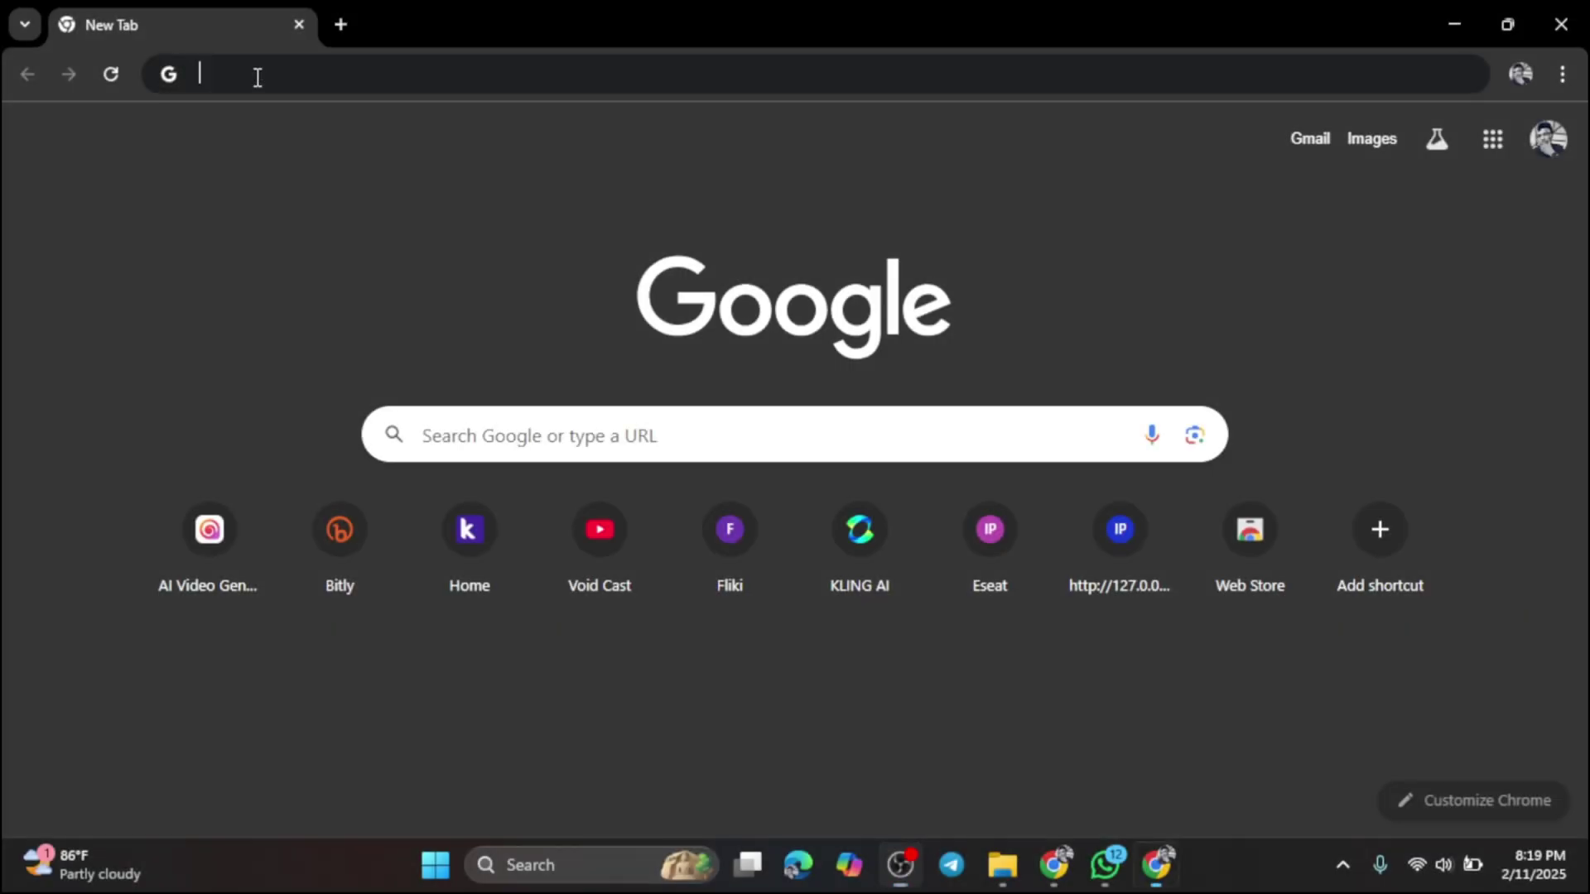
text(kodular.io)
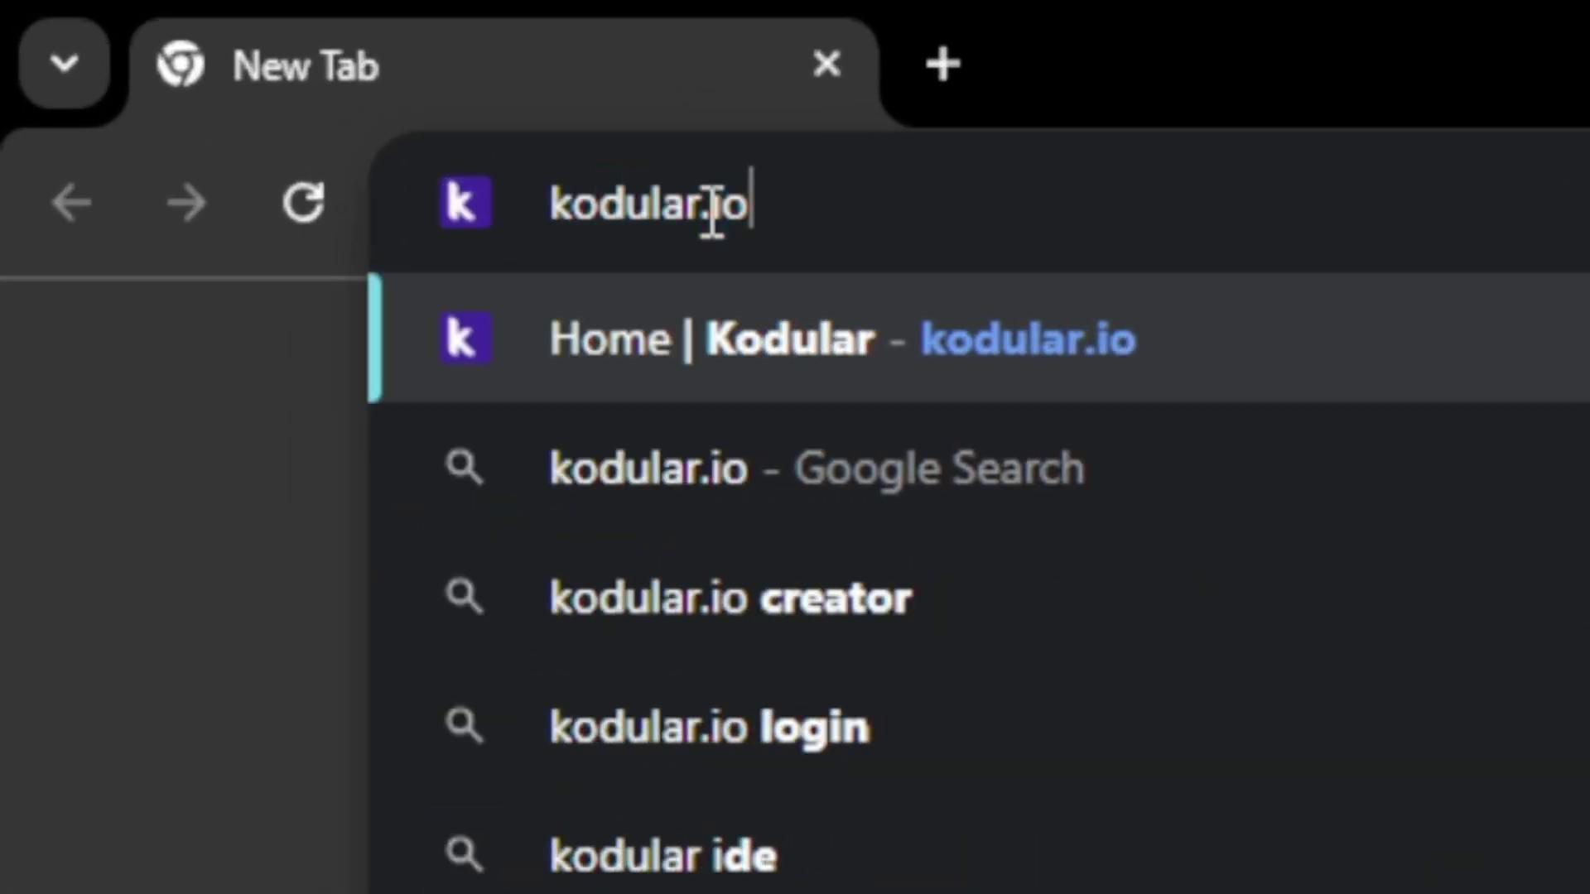
- Load kodular.io, open the app creator, and dismiss the Getting started notice
key(Return)
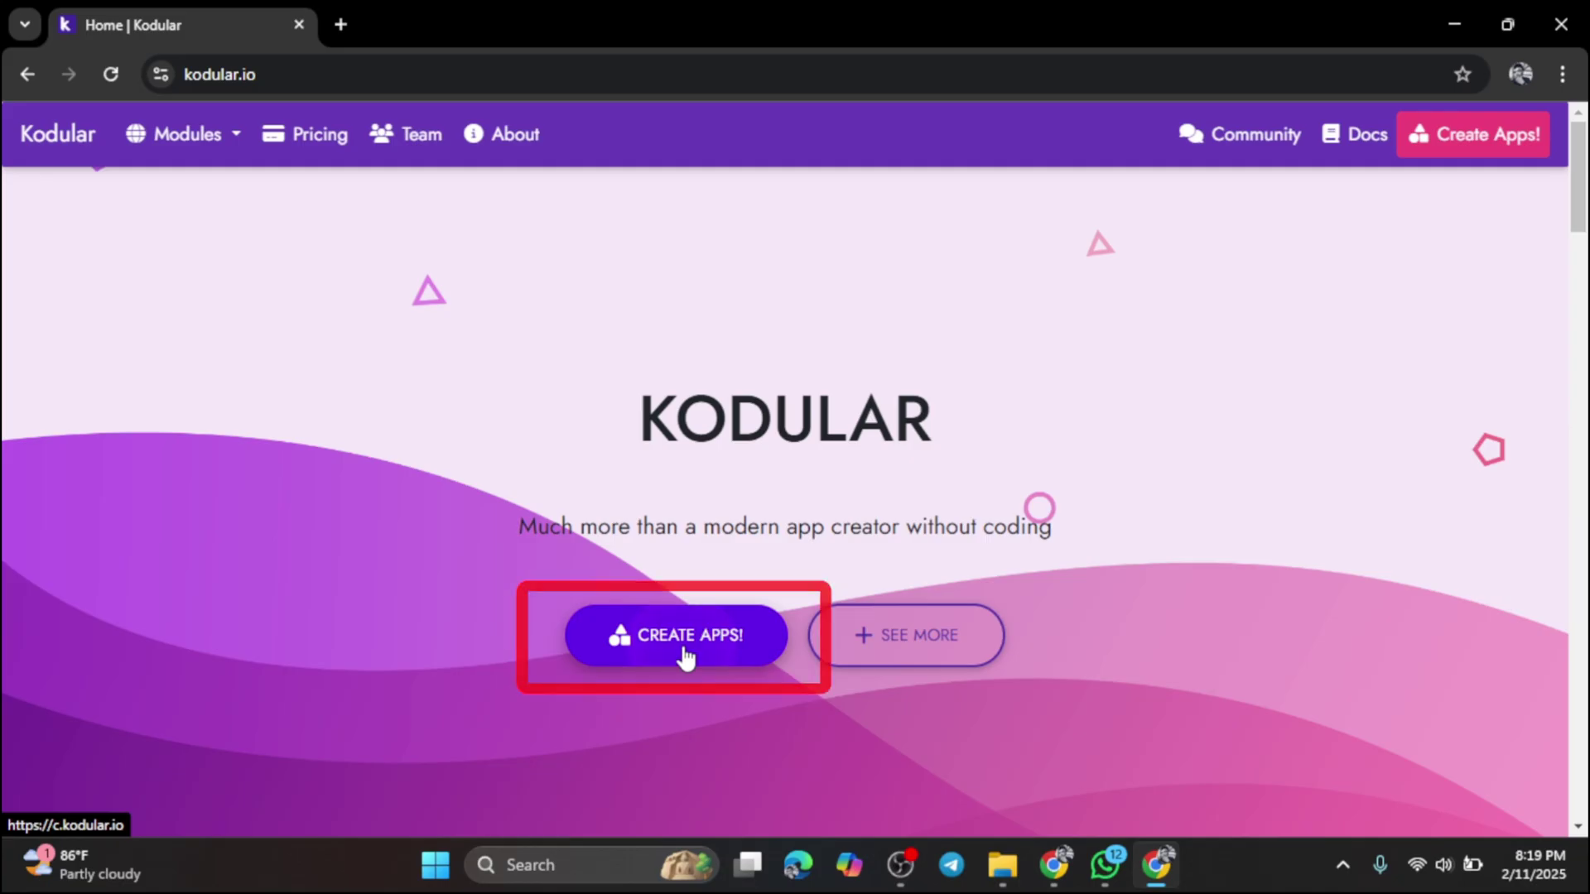
click(682, 649)
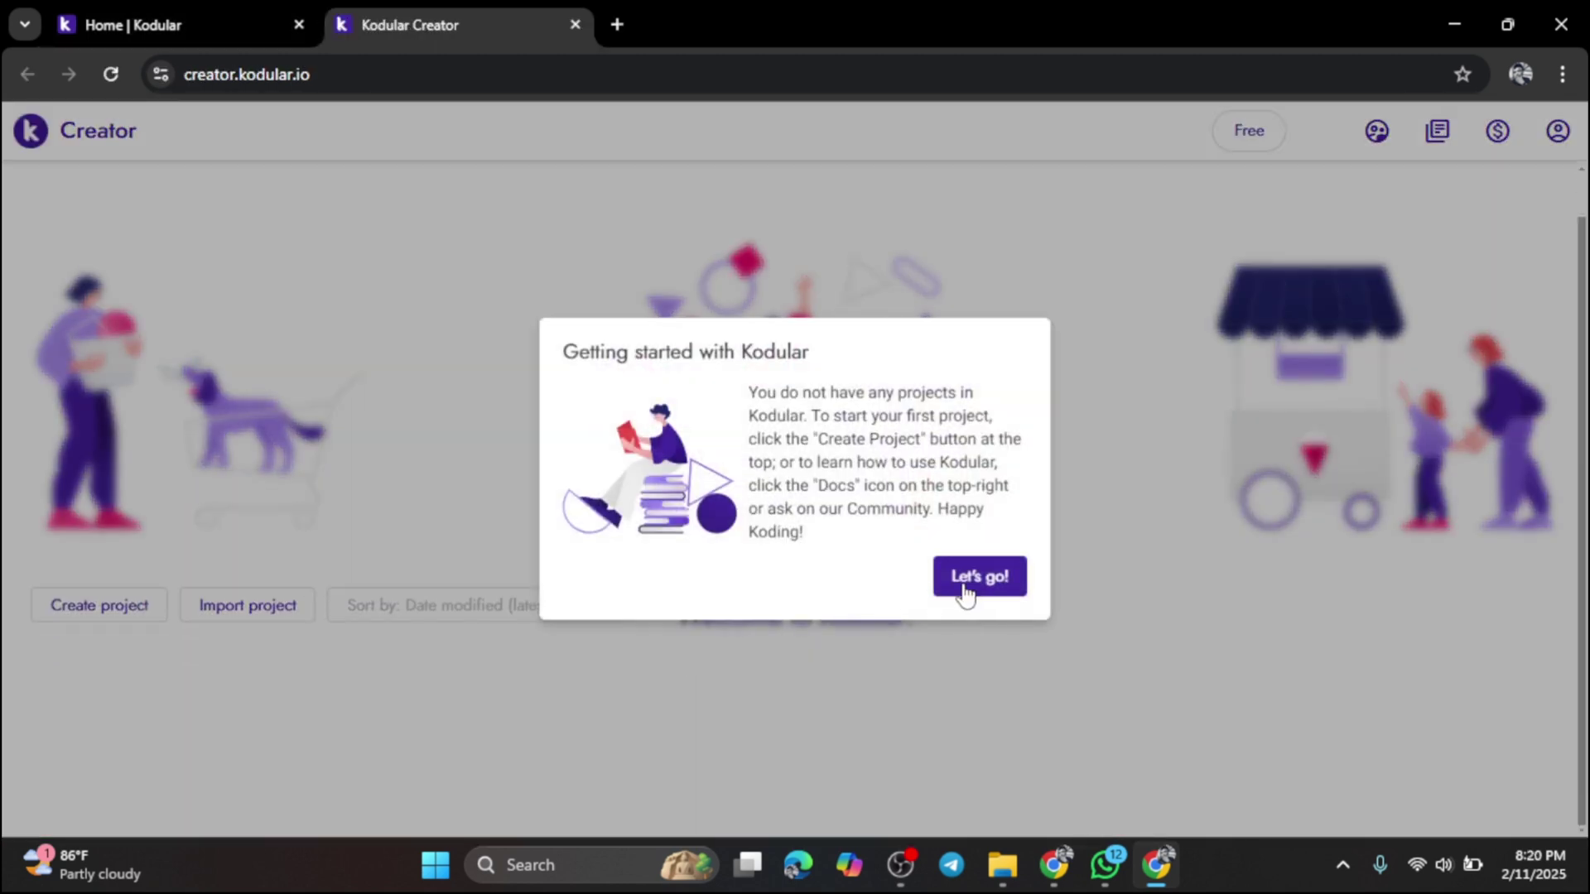
click(975, 584)
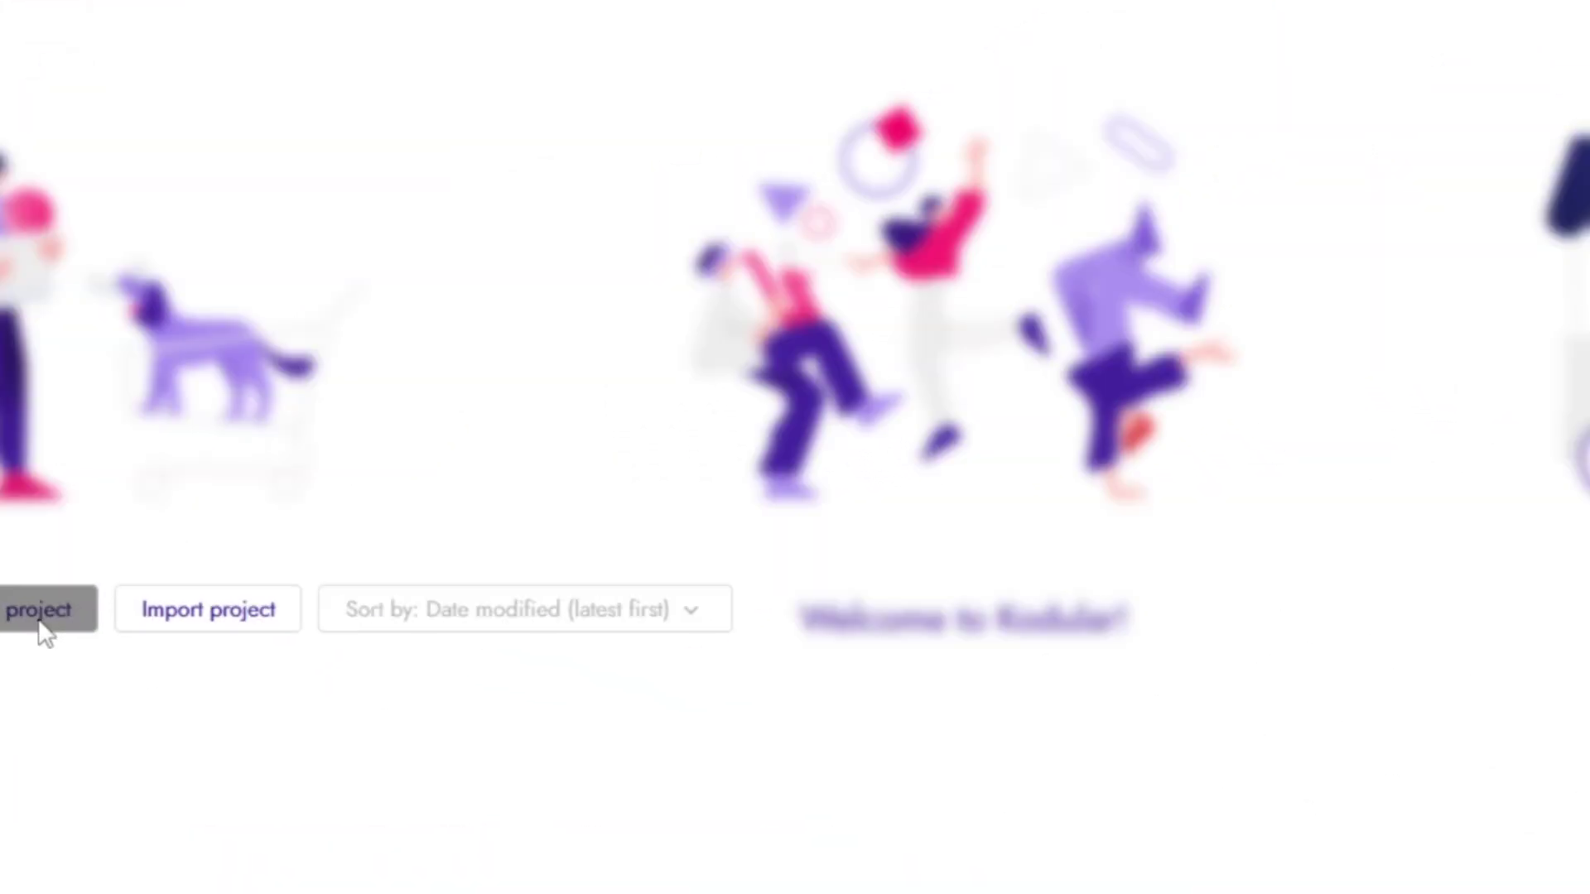
- Create project TestYT with a package name and the Default theme
click(125, 611)
text(TestYT)
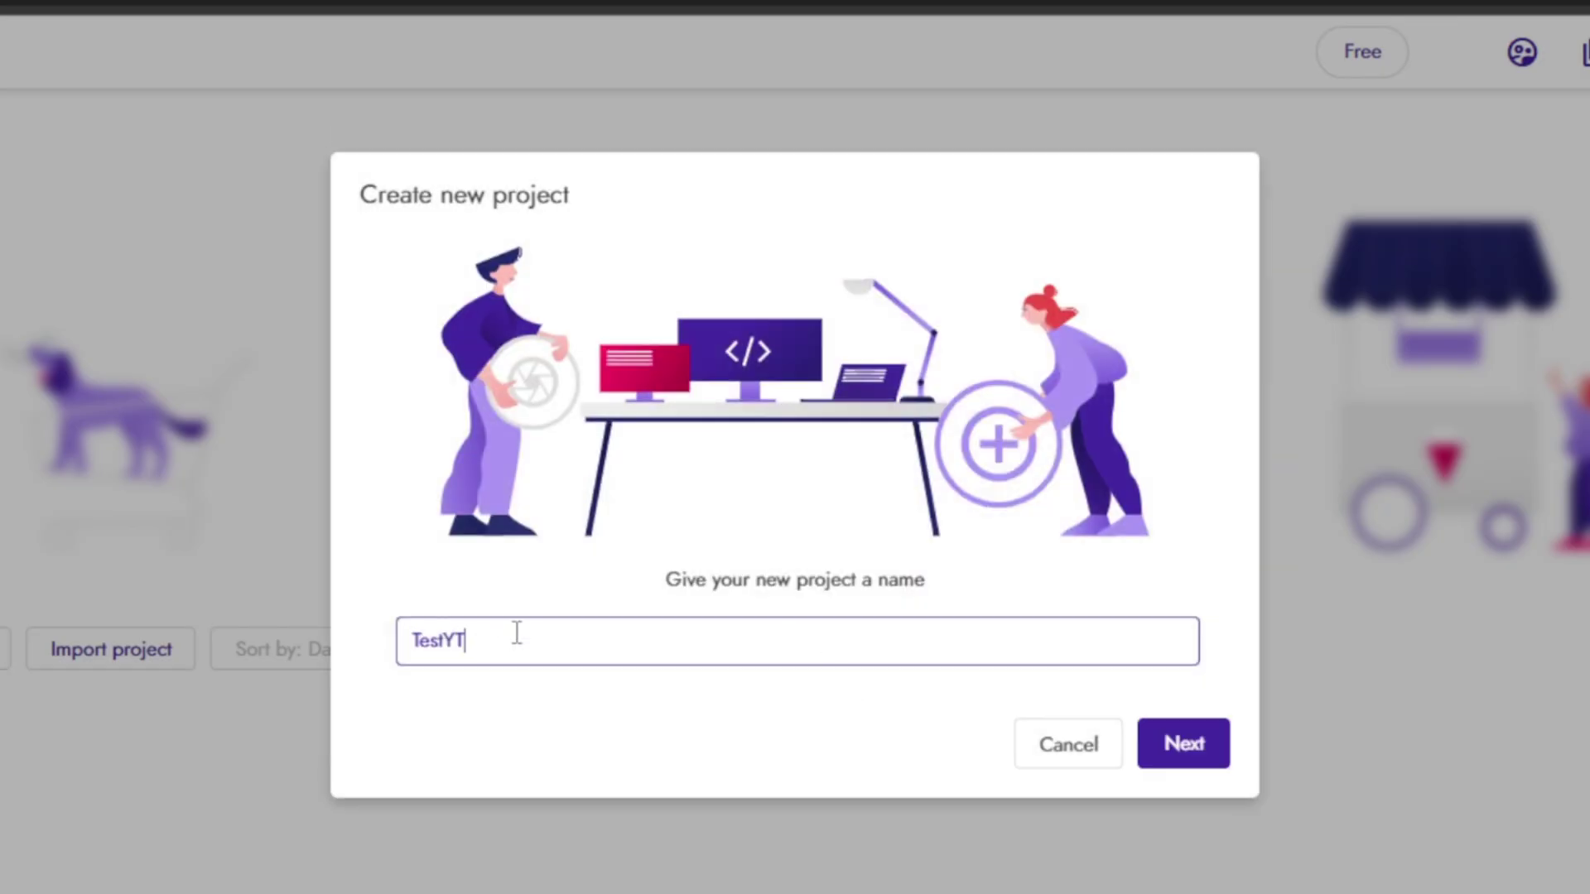
click(1205, 749)
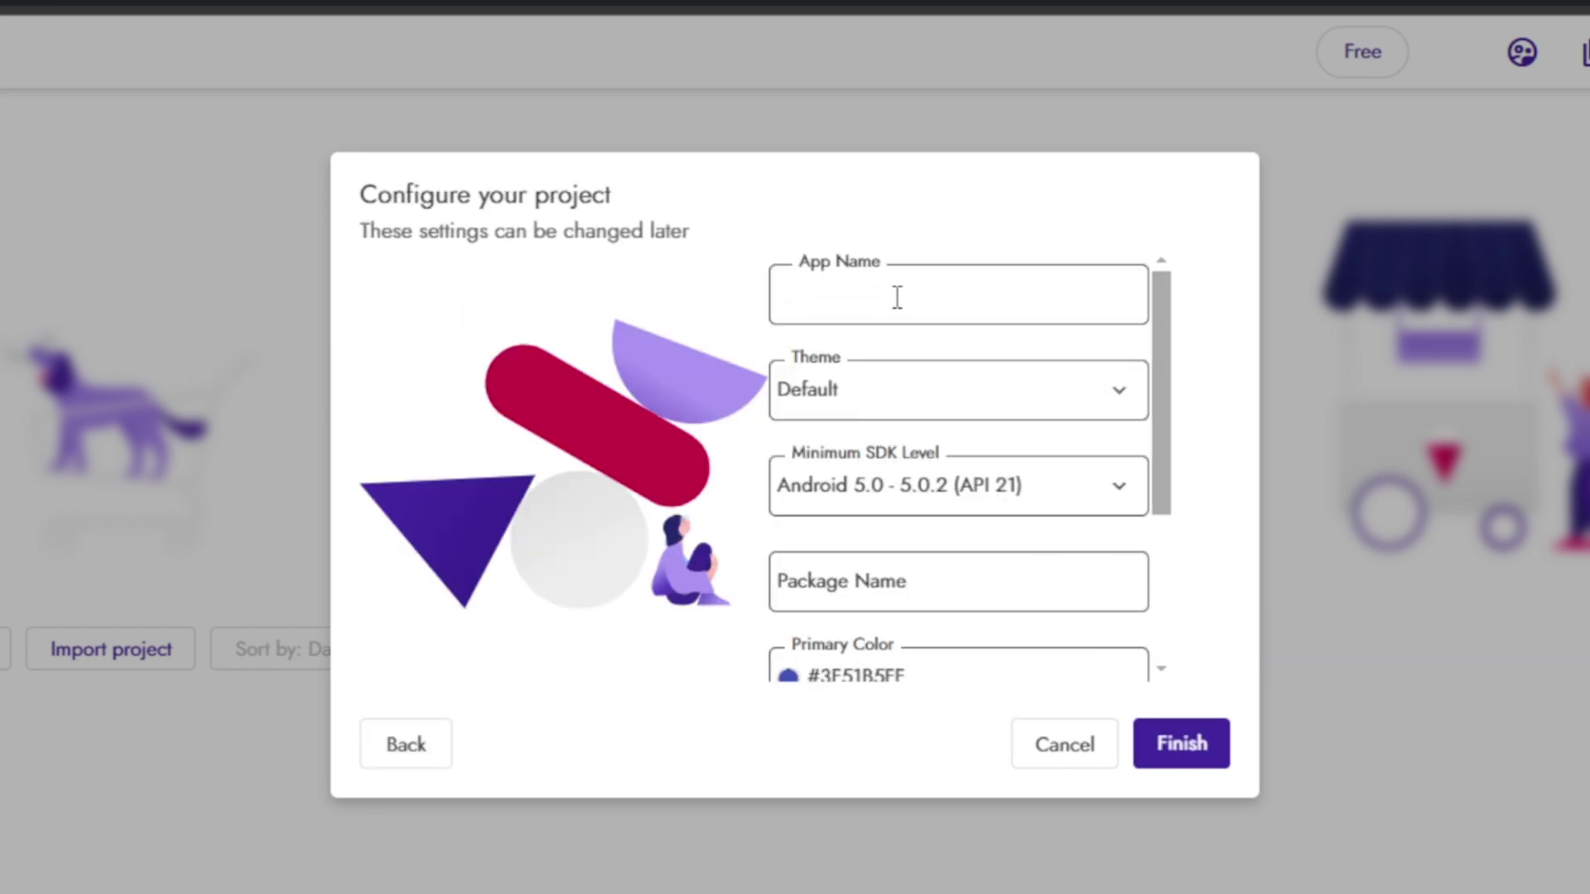
click(902, 391)
click(924, 454)
scroll(933, 457, down, 2)
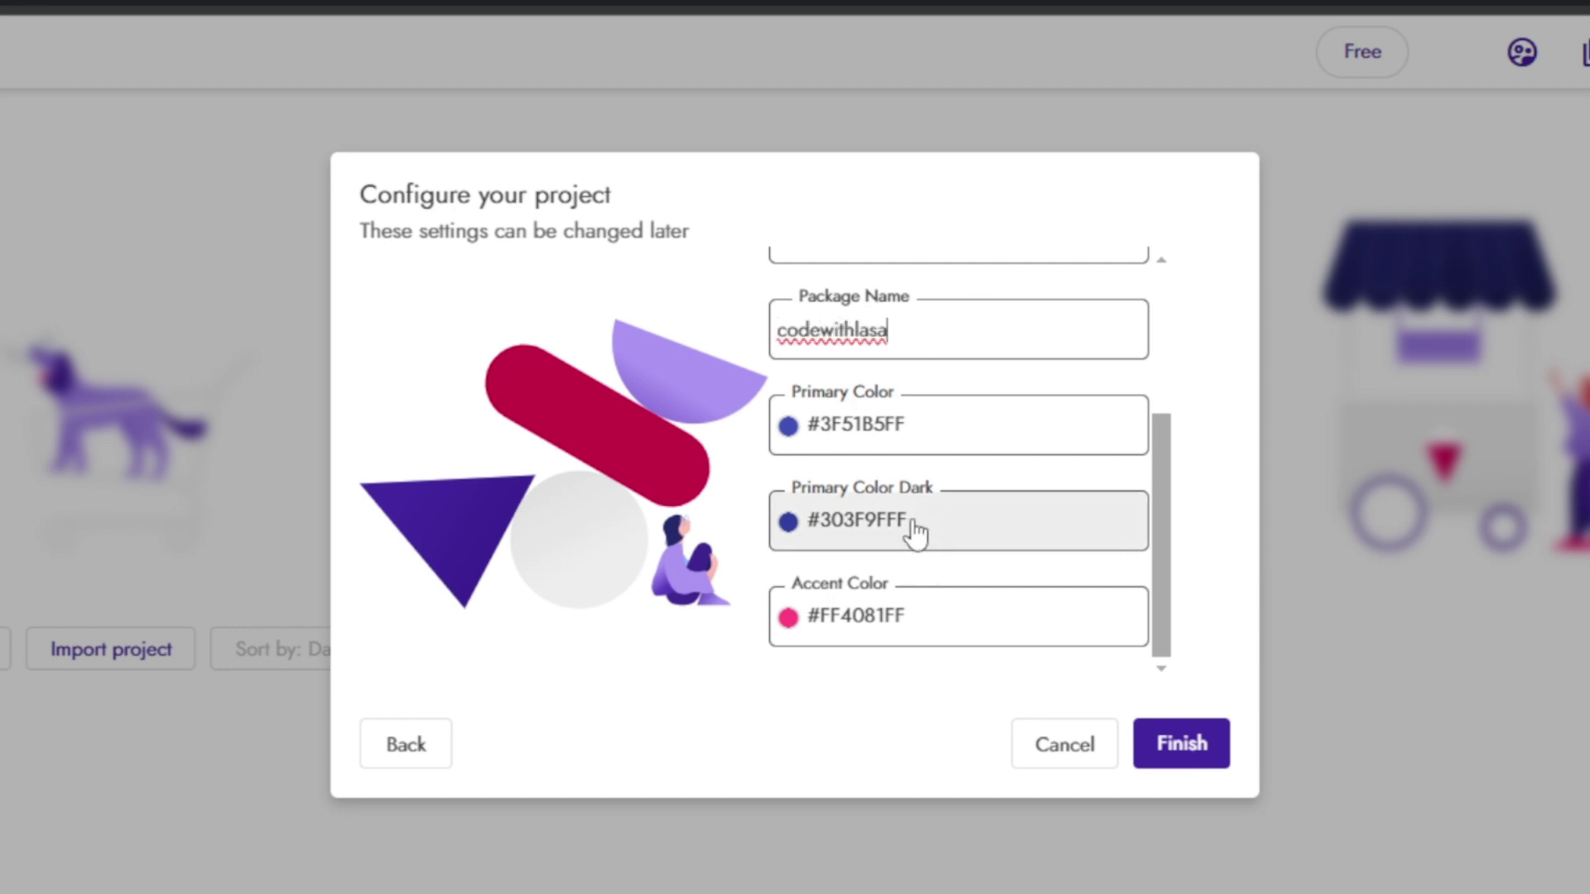
click(1192, 763)
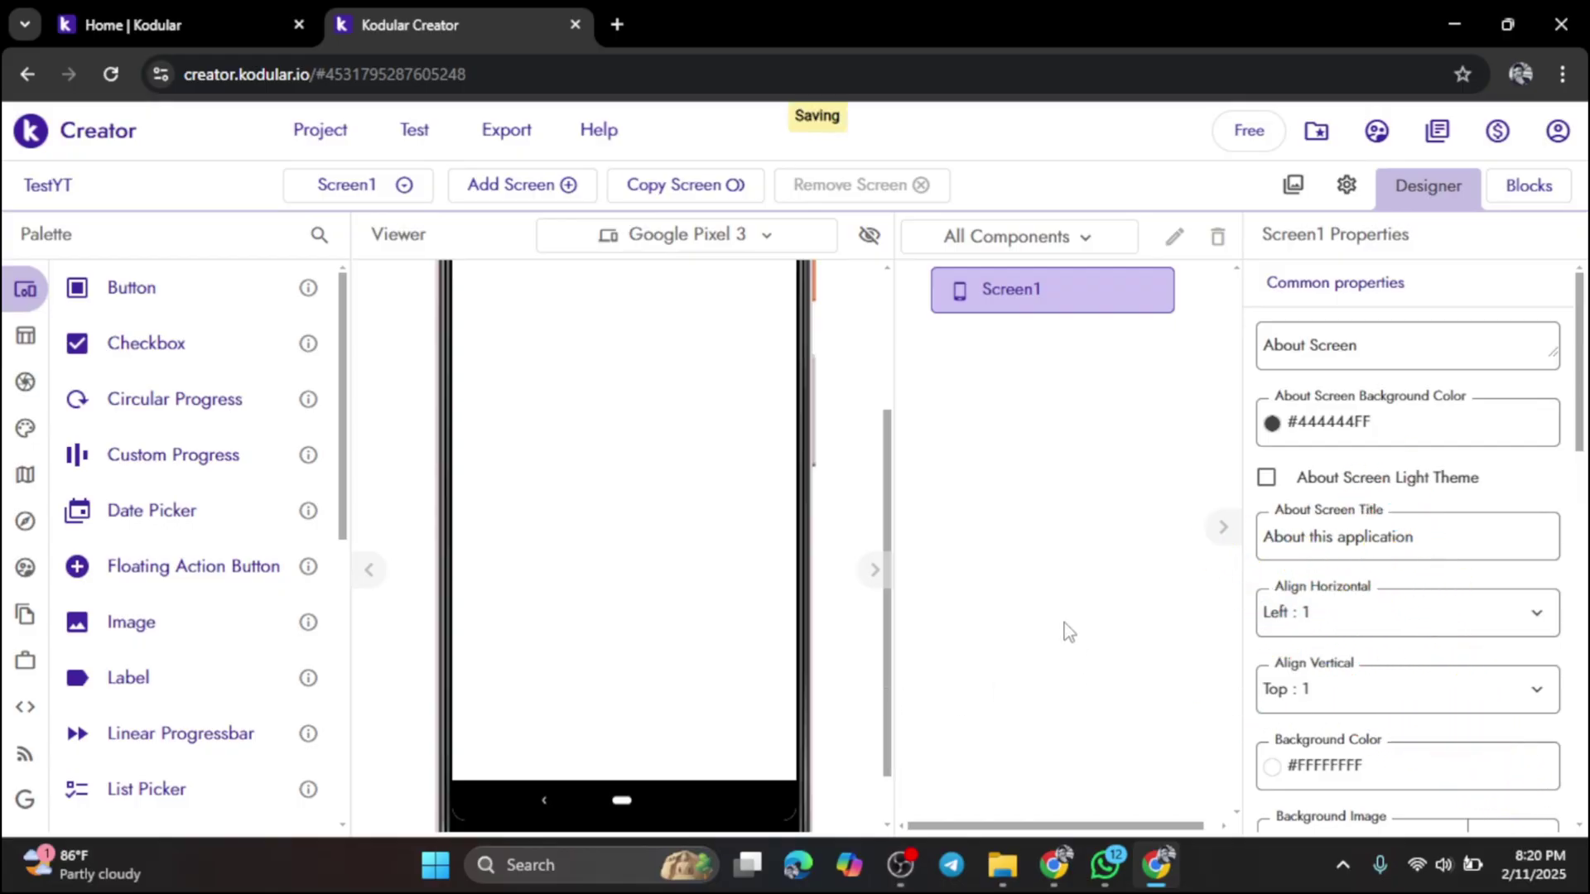
scroll(140, 752, down, 2)
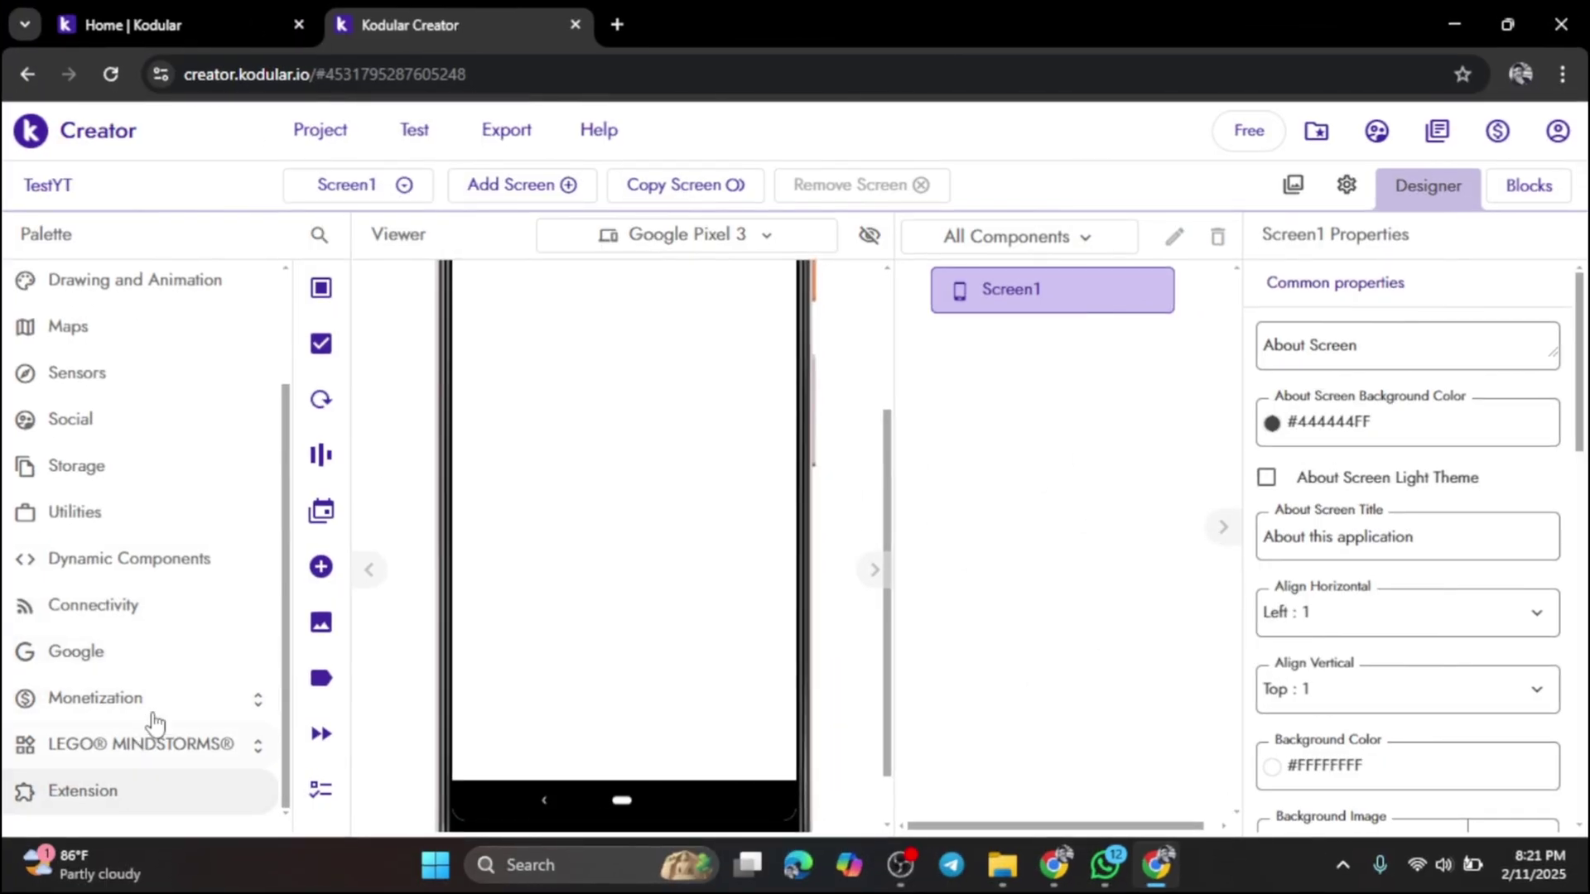
scroll(166, 707, up, 3)
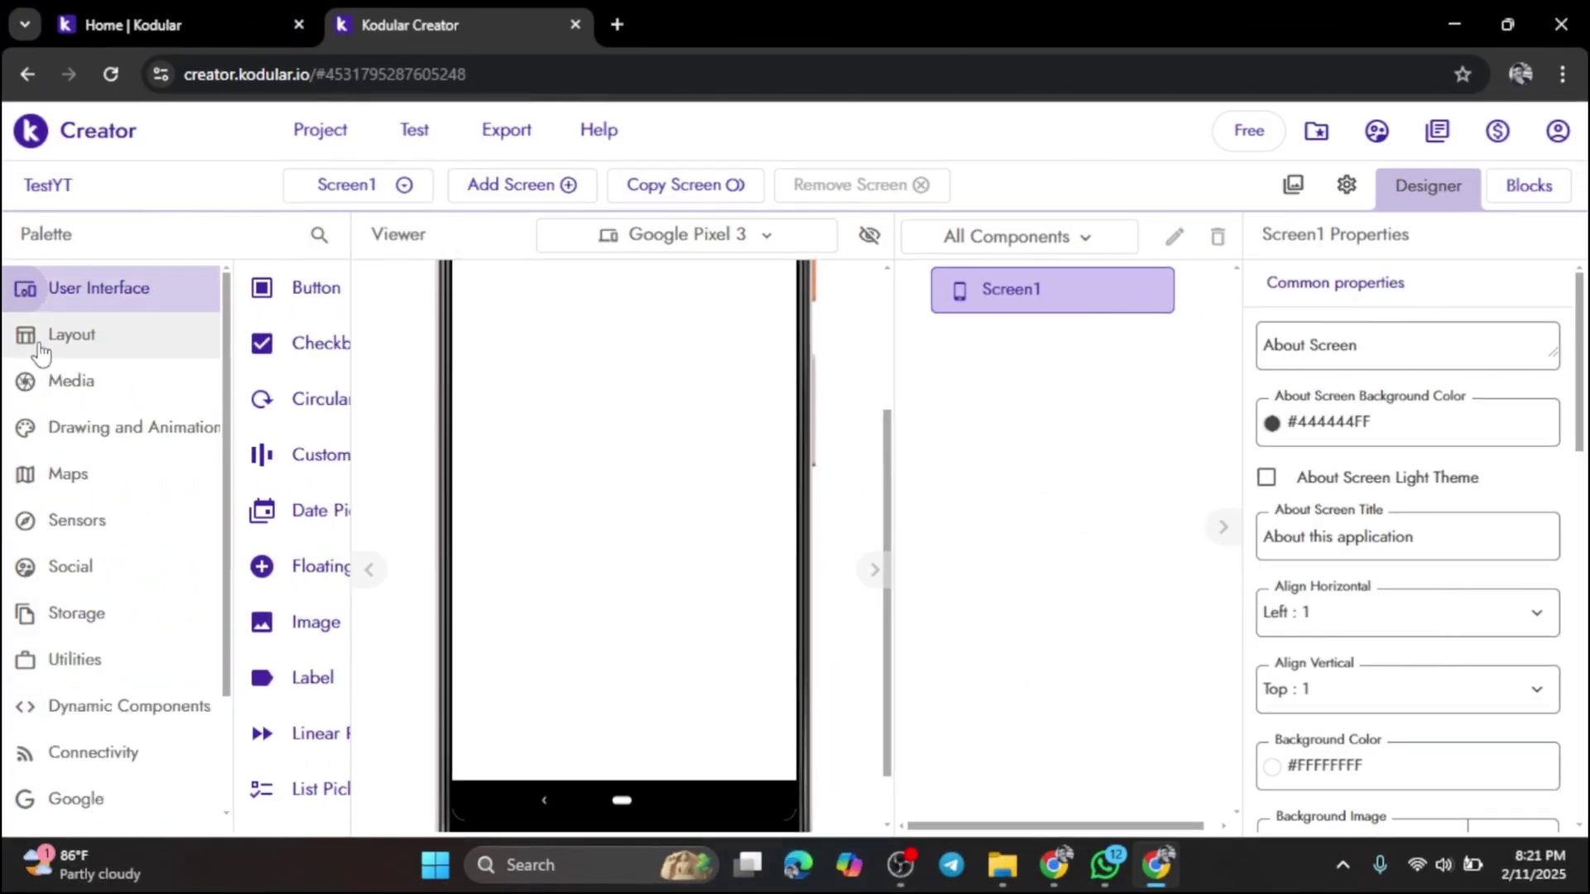
click(41, 348)
click(168, 406)
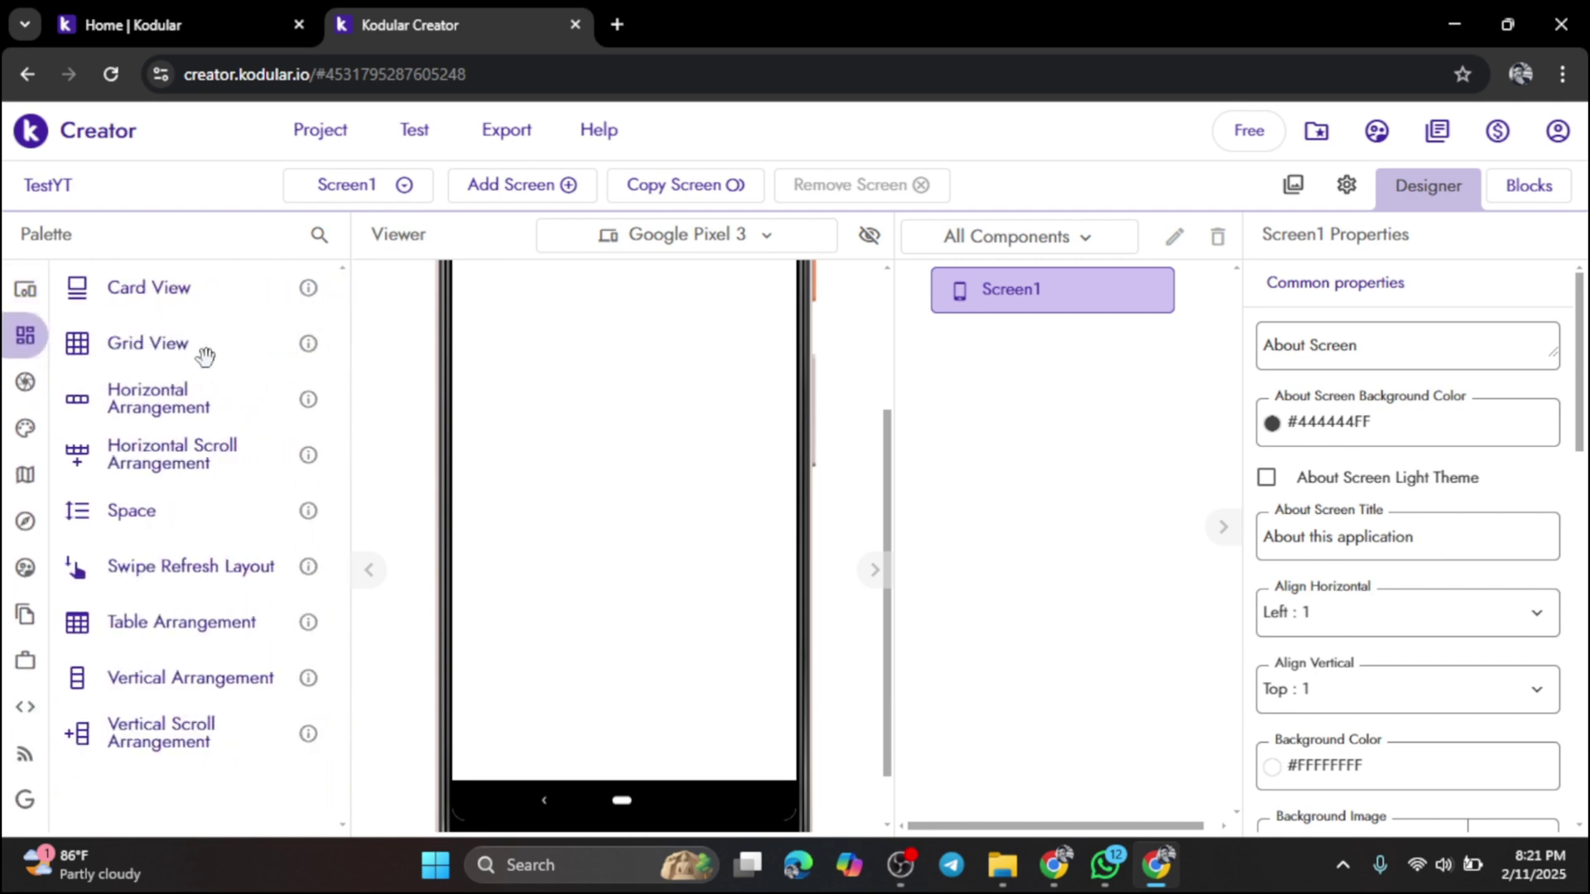
click(88, 569)
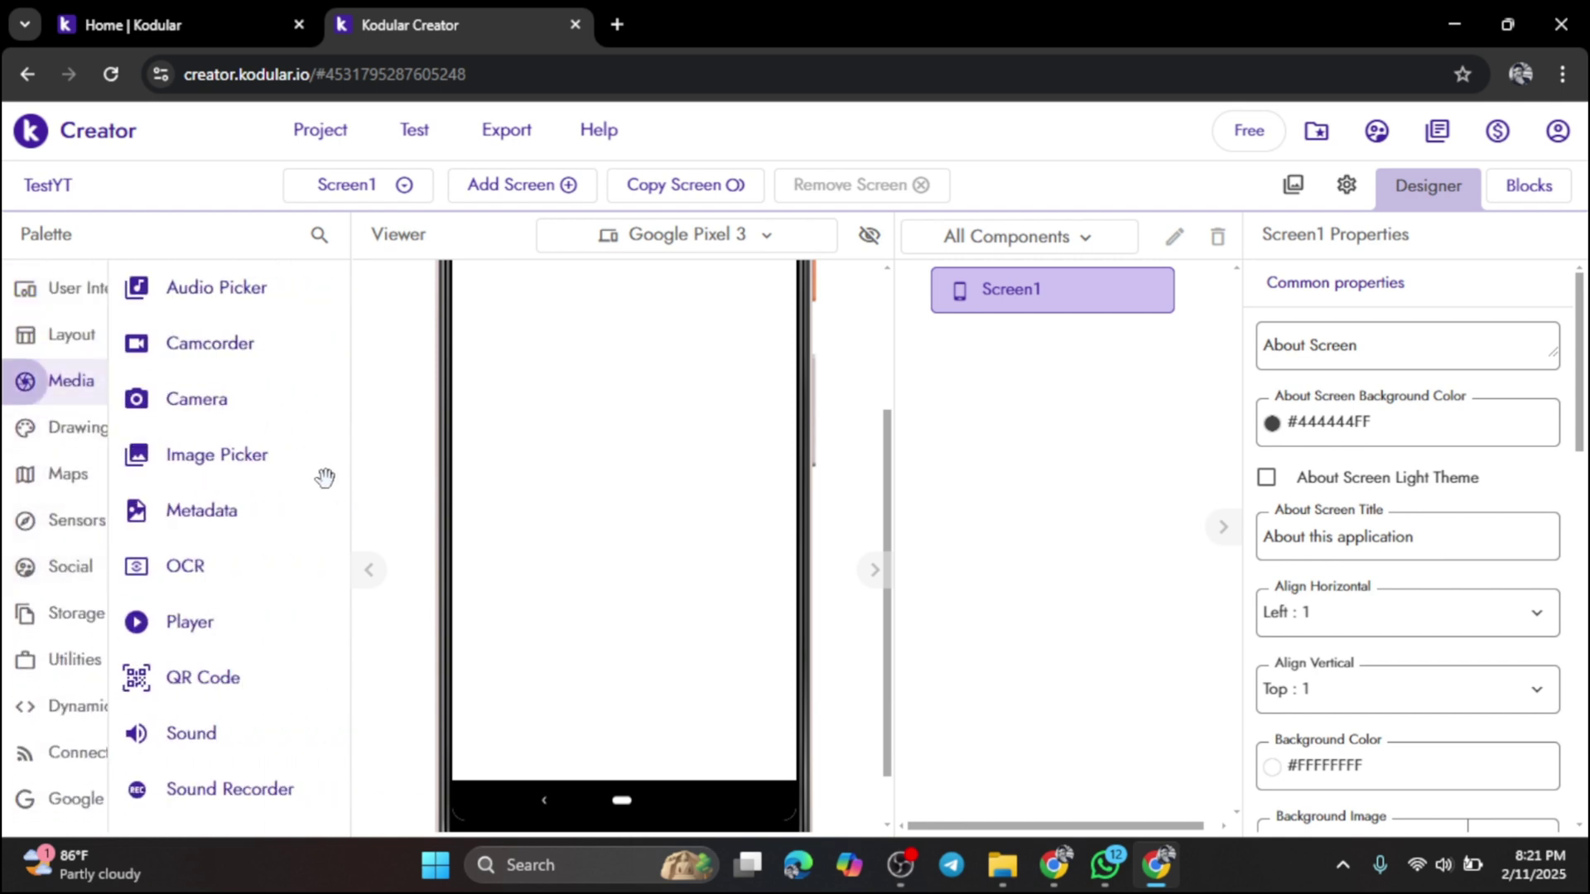
mouse_move(72, 473)
click(82, 438)
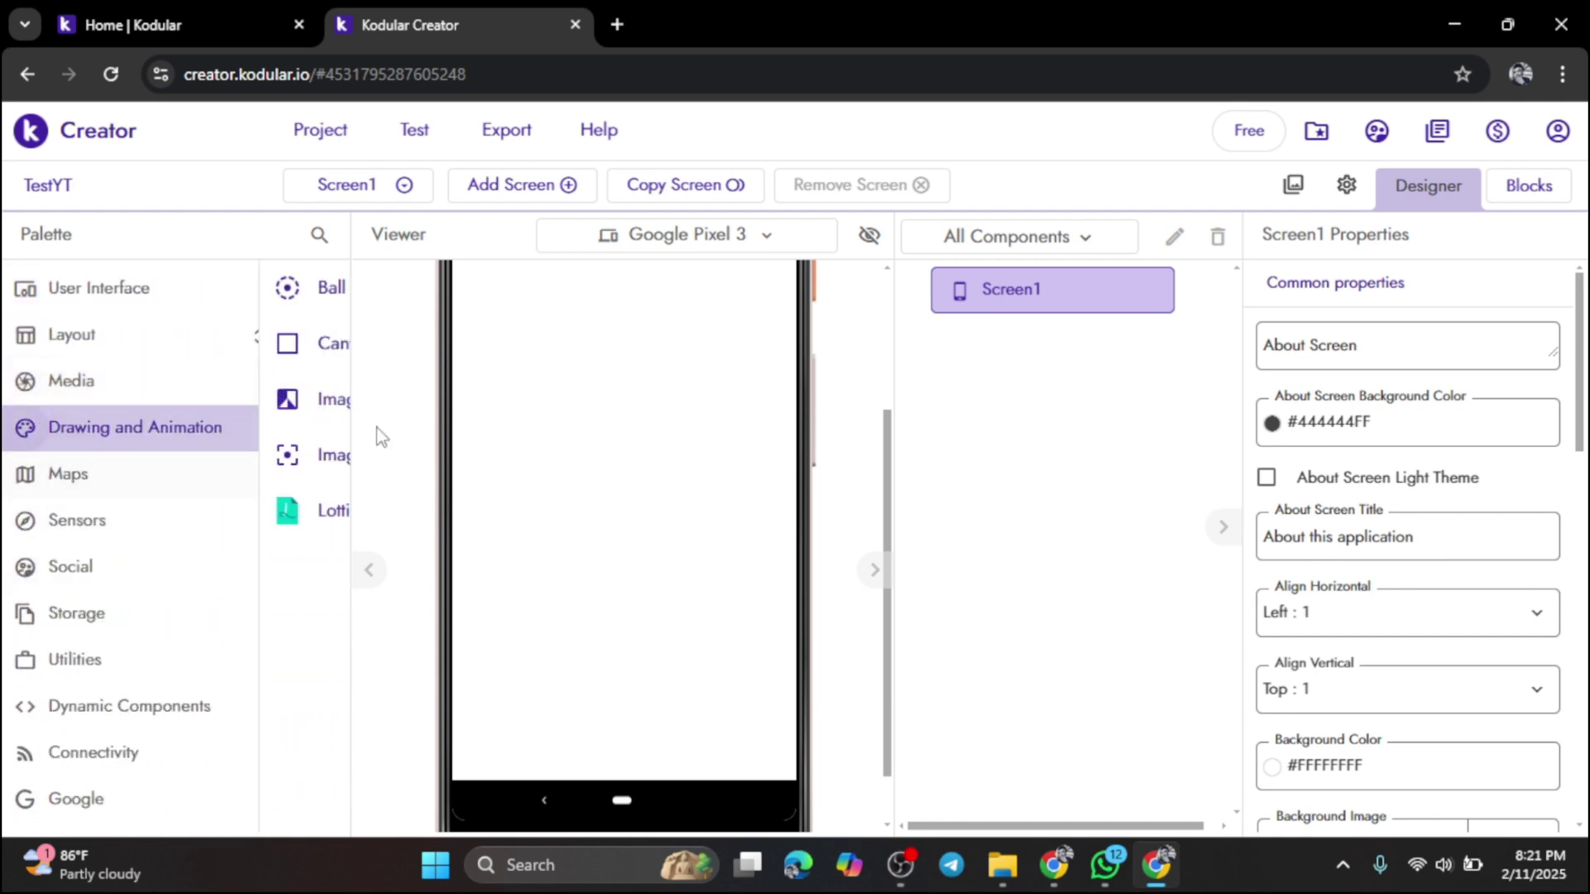
click(72, 488)
mouse_move(77, 521)
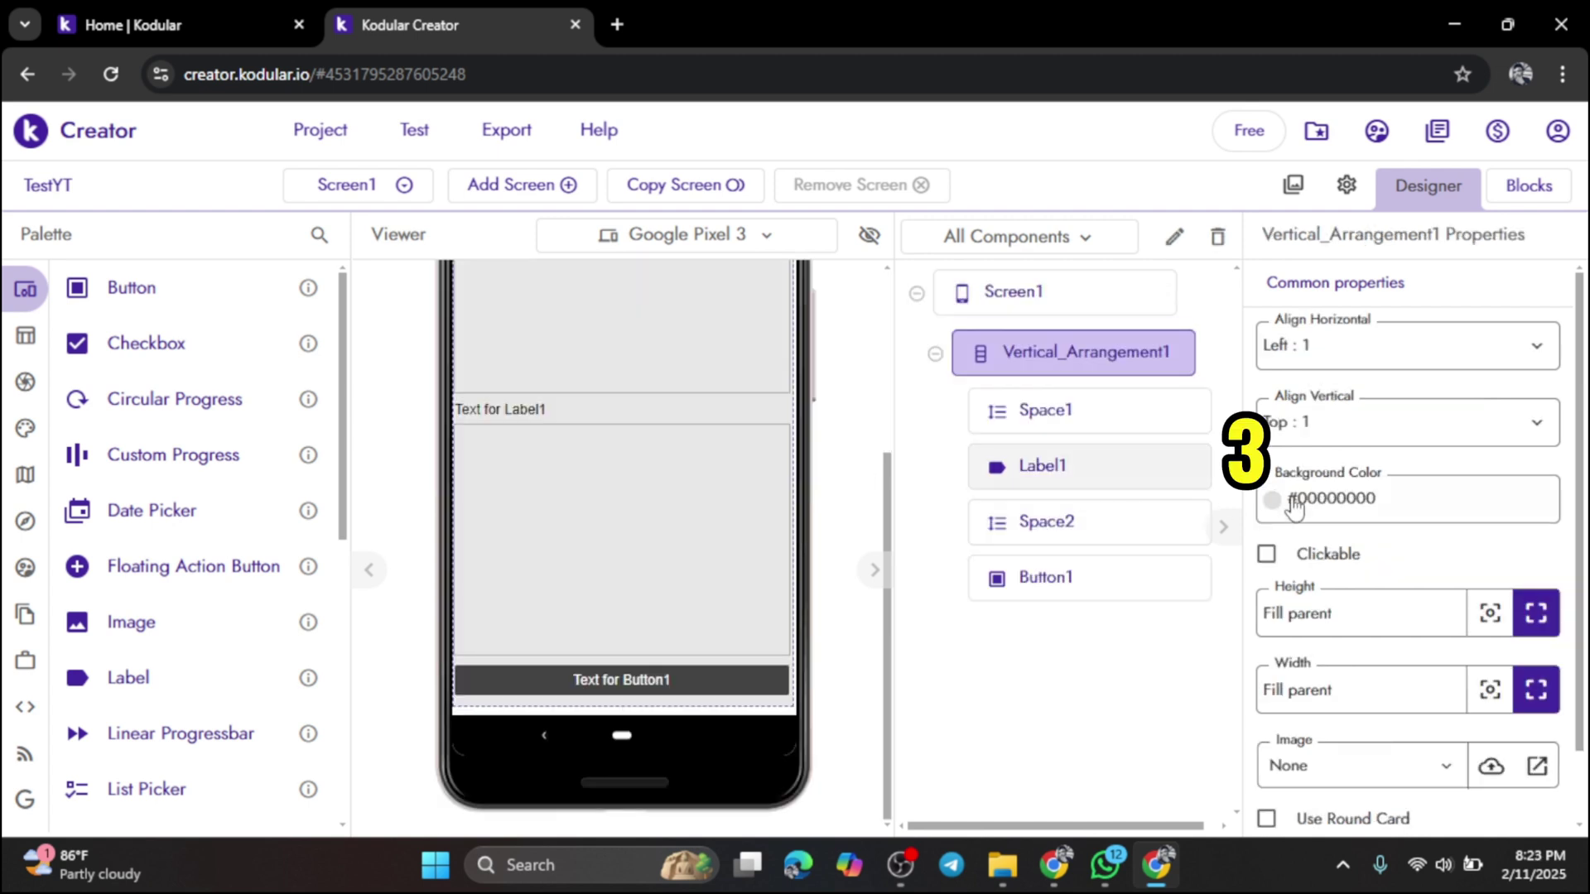
scroll(1292, 506, down, 1)
scroll(1354, 541, up, 1)
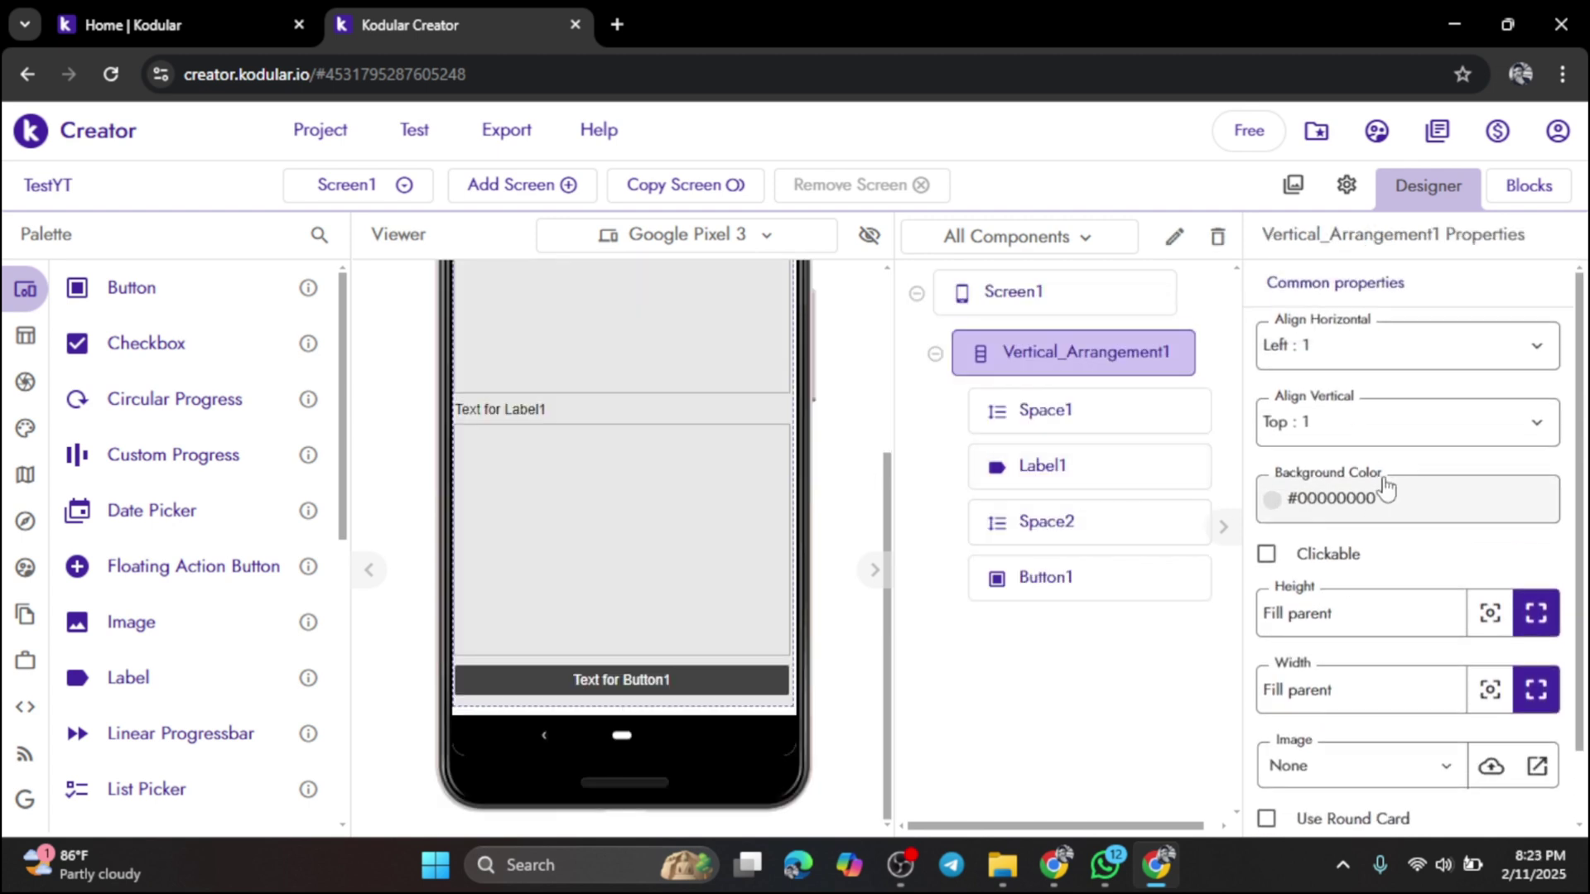
- Select Label1 on Screen1 to edit its properties
click(549, 403)
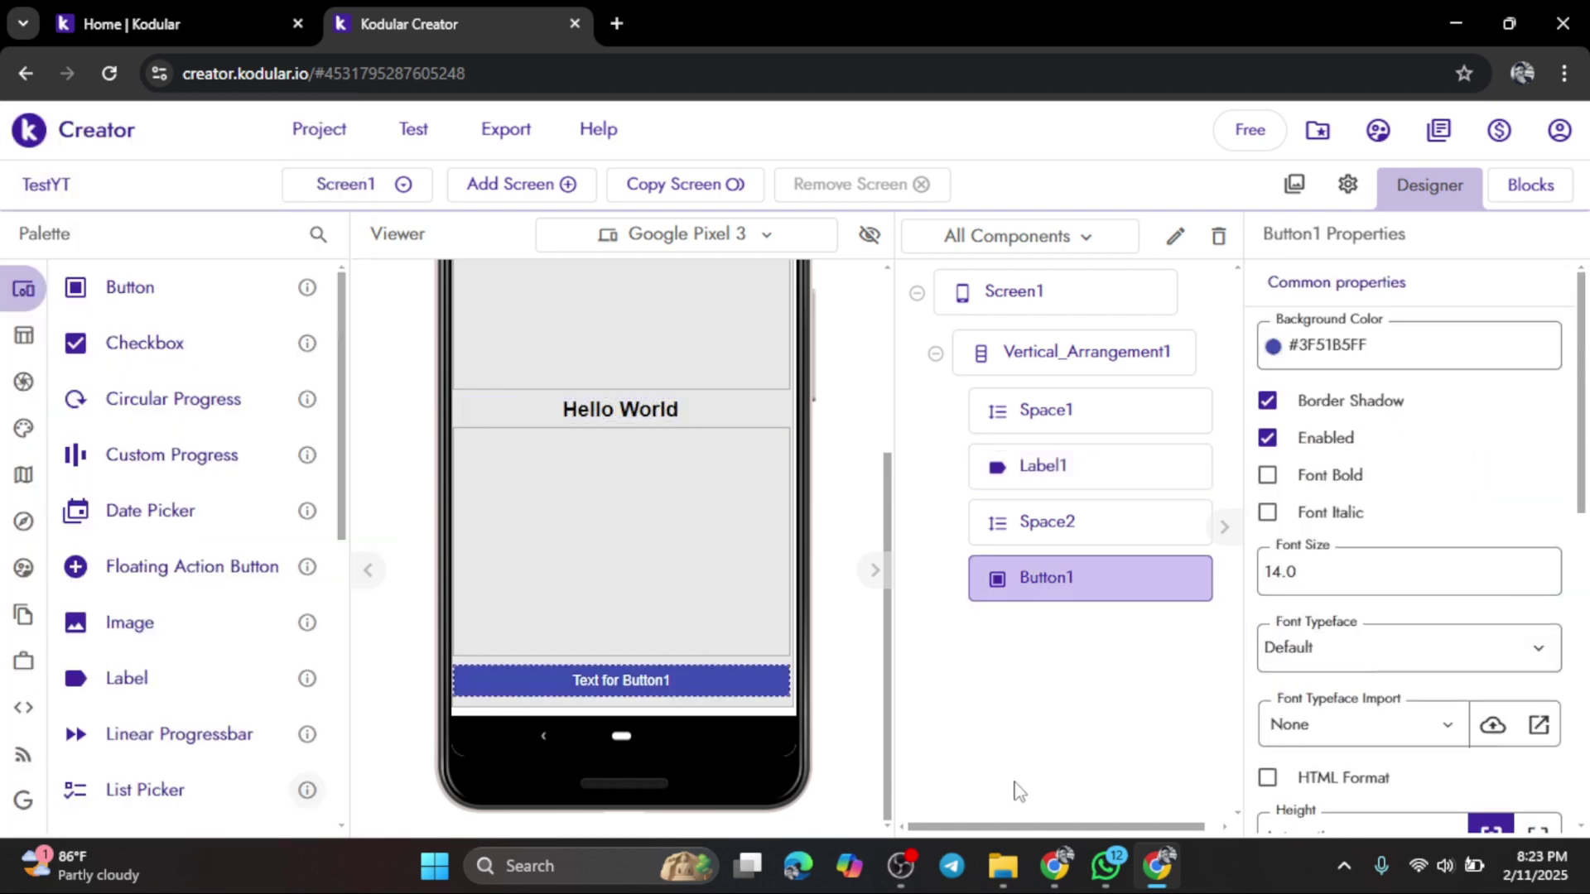
text(Change)
scroll(720, 557, up, 5)
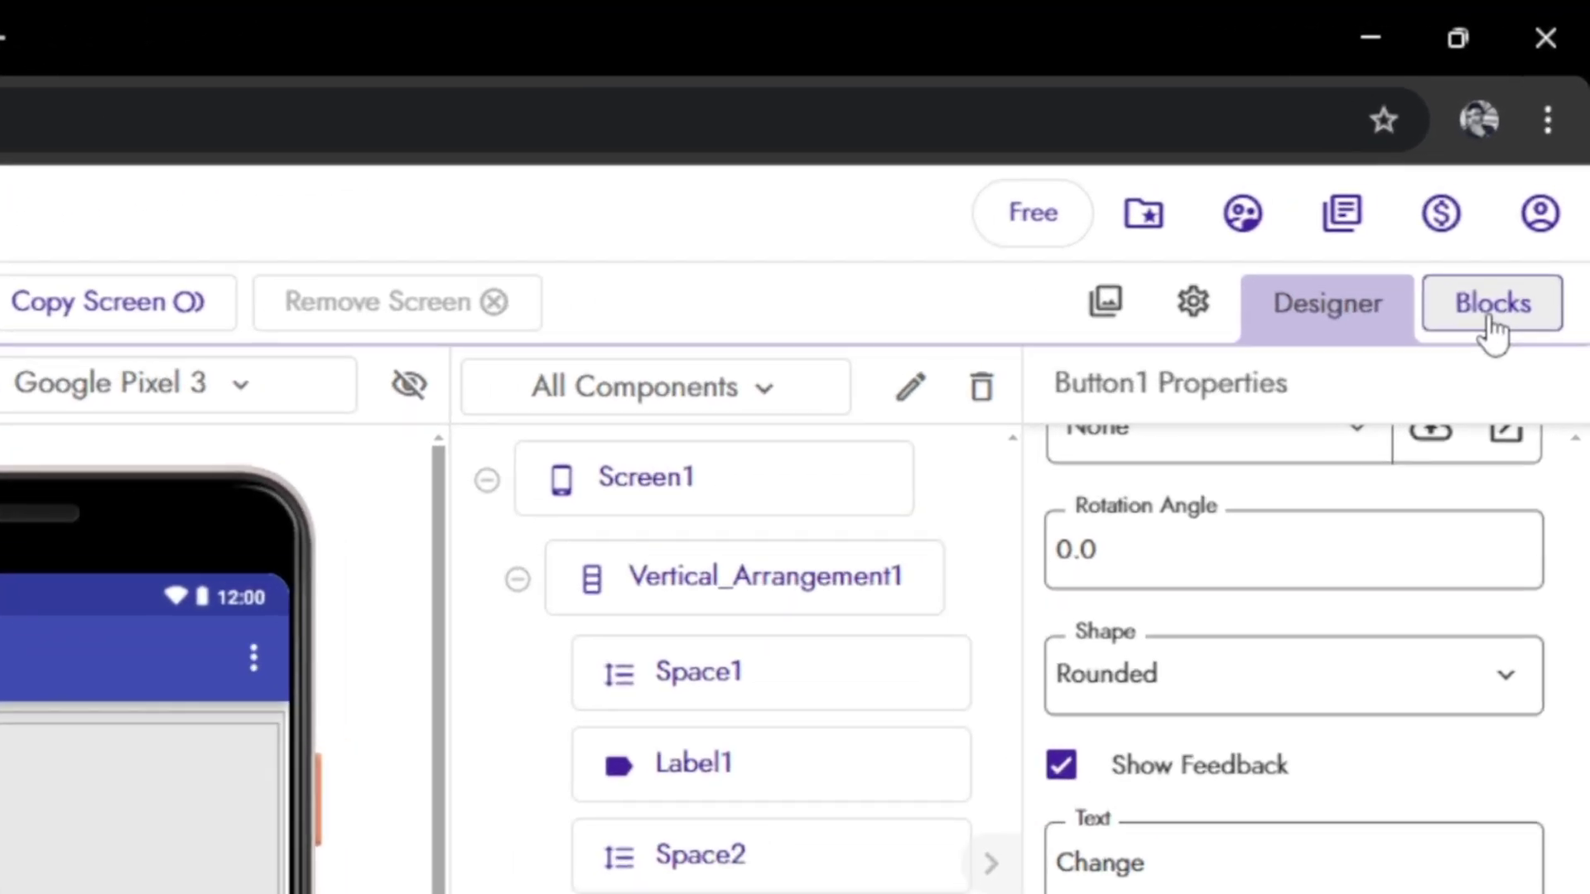
- In the Blocks editor, browse the built-in drawers from Logic through Procedures
click(1529, 198)
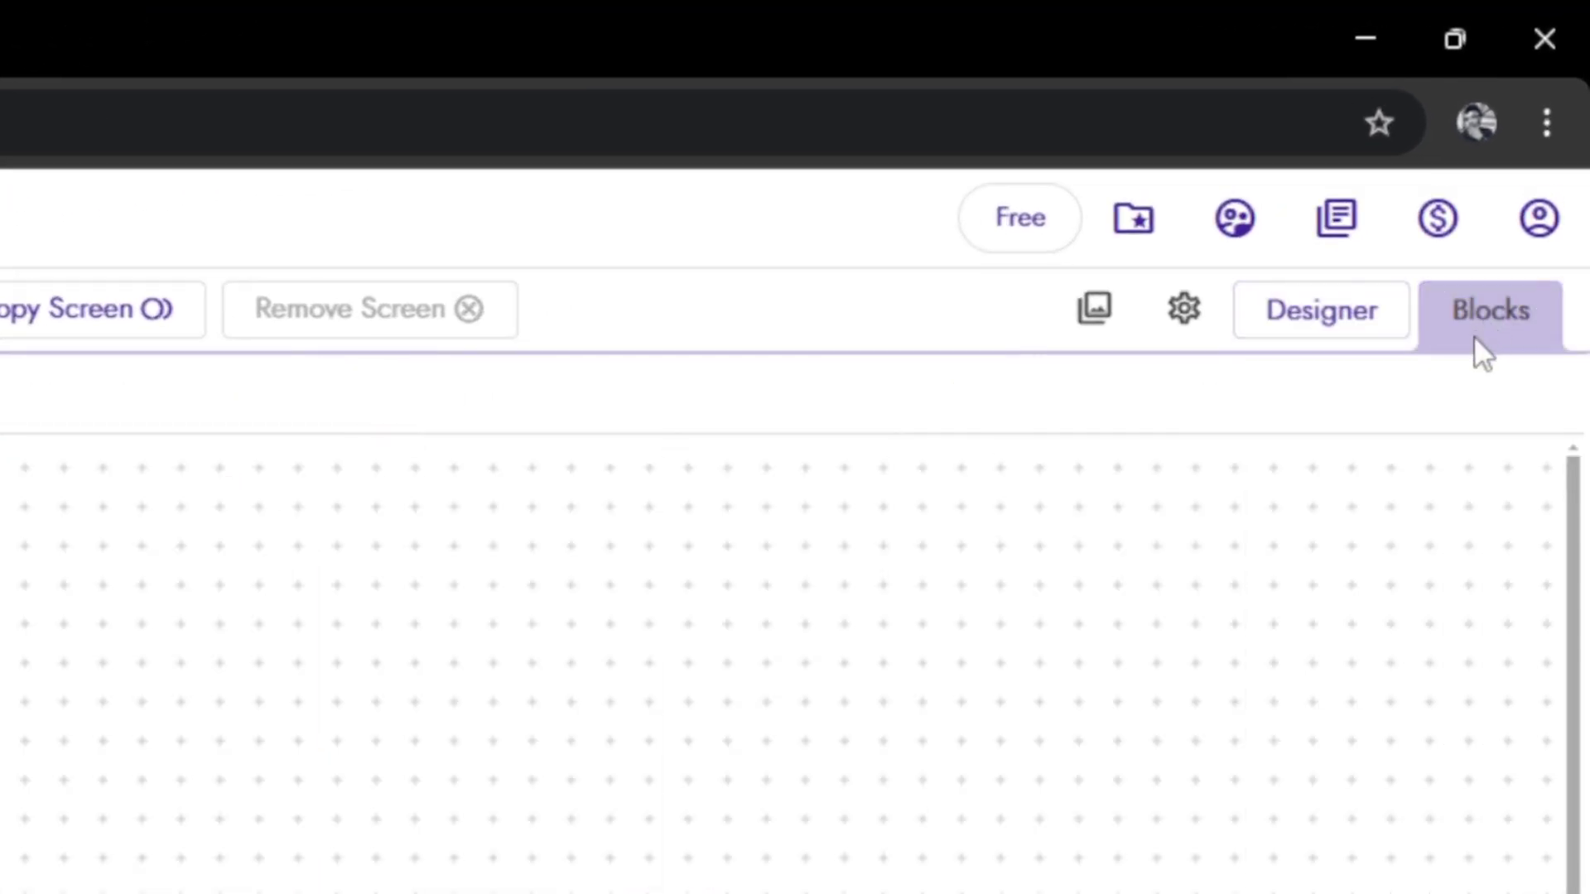
click(146, 354)
click(139, 409)
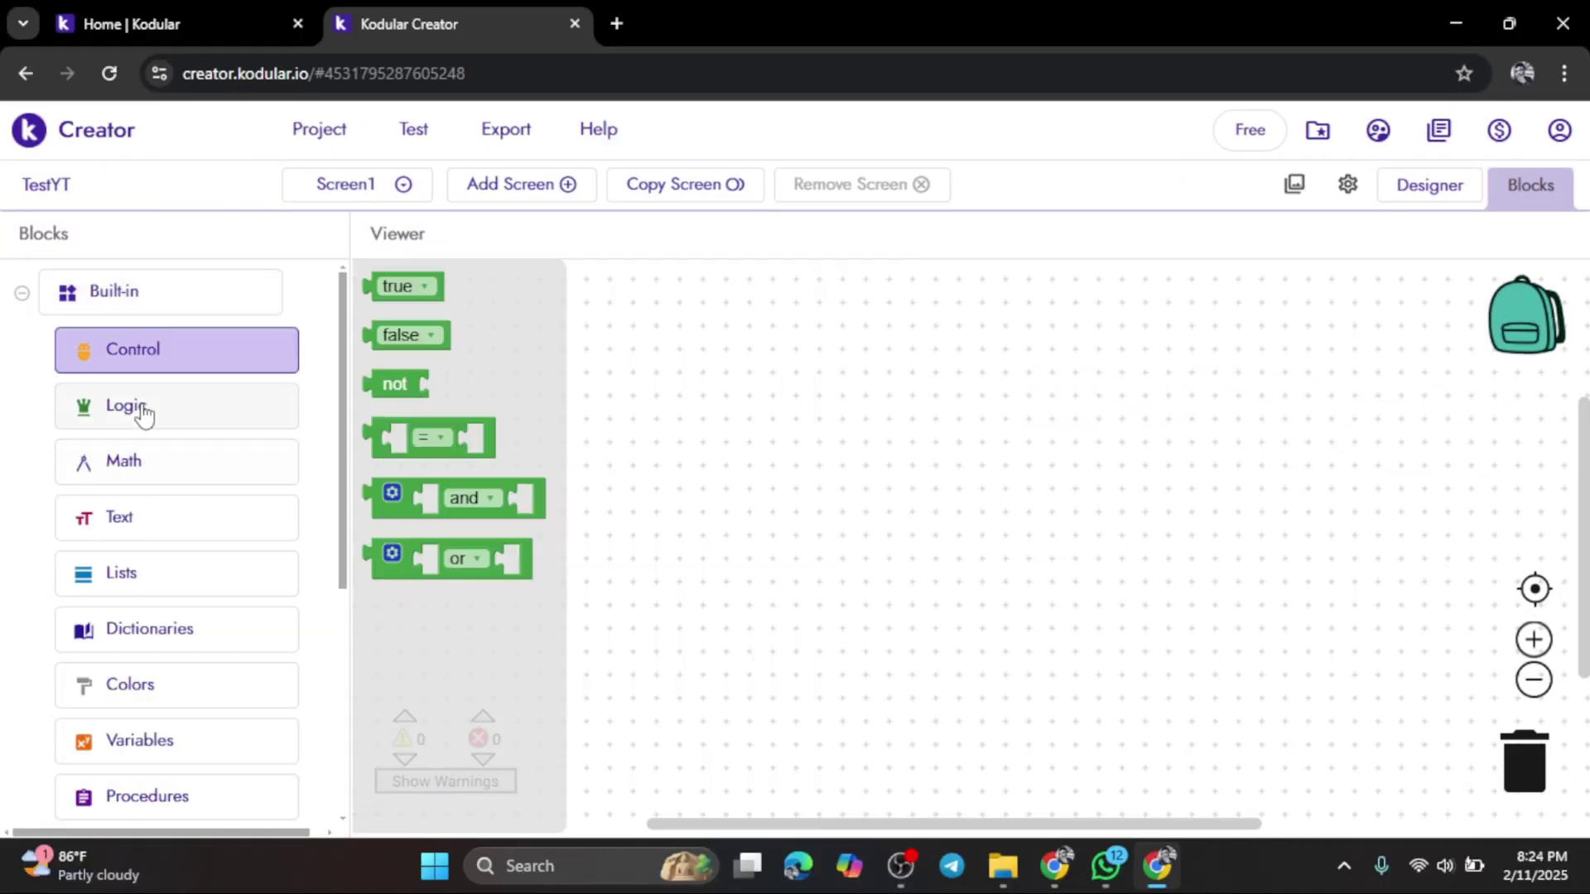
click(150, 467)
click(150, 521)
click(149, 575)
click(149, 629)
click(152, 700)
scroll(195, 568, down, 1)
click(249, 621)
click(193, 677)
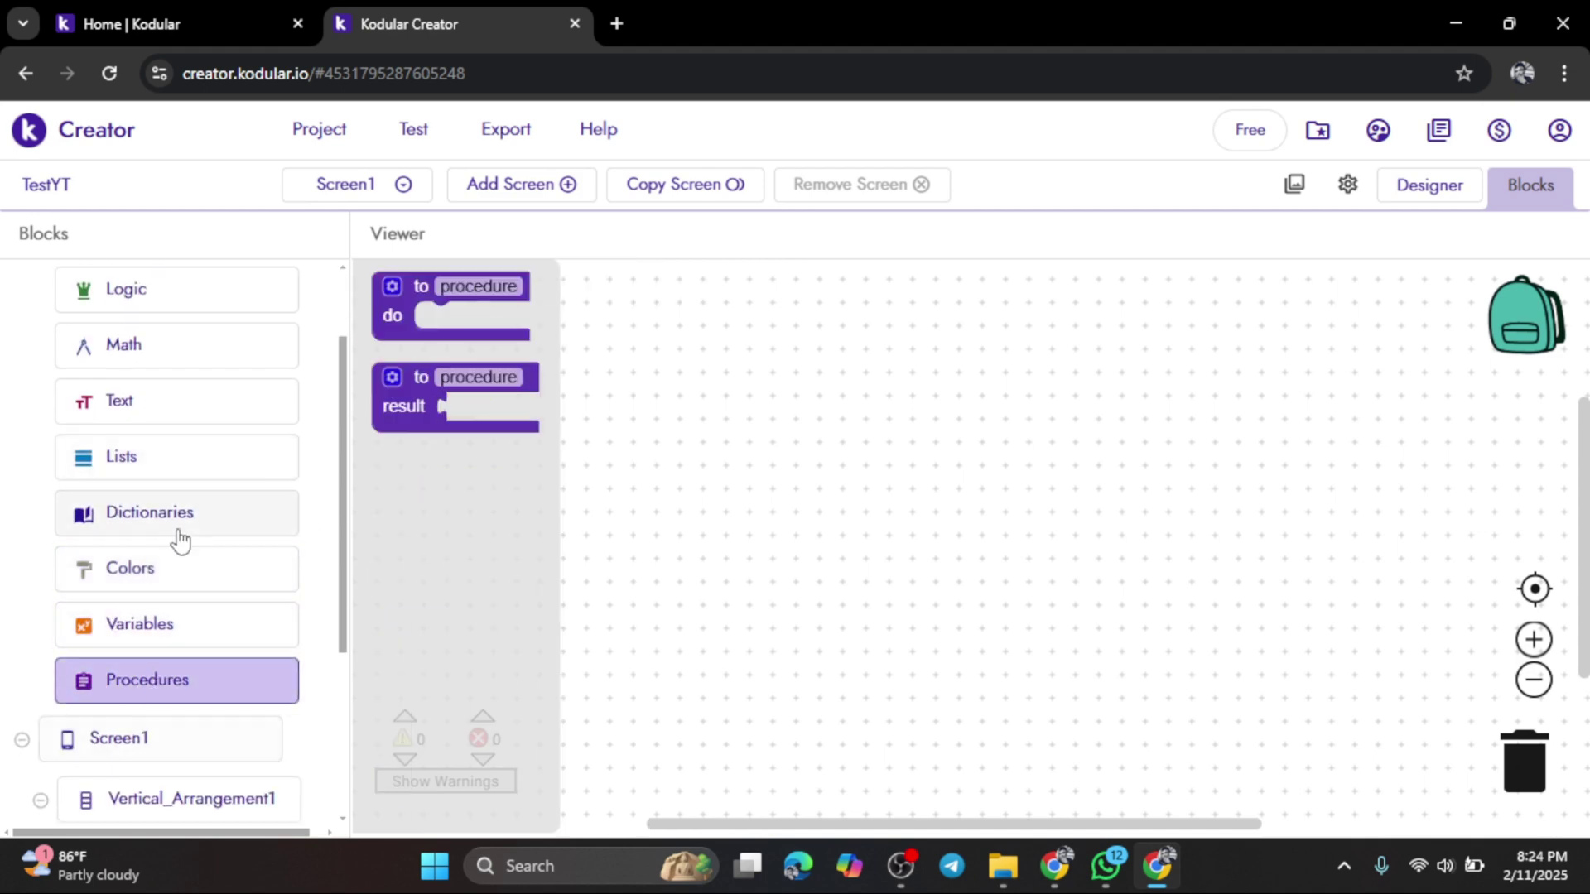
scroll(143, 628, down, 2)
scroll(128, 669, up, 3)
click(980, 419)
scroll(128, 398, down, 1)
scroll(172, 444, down, 2)
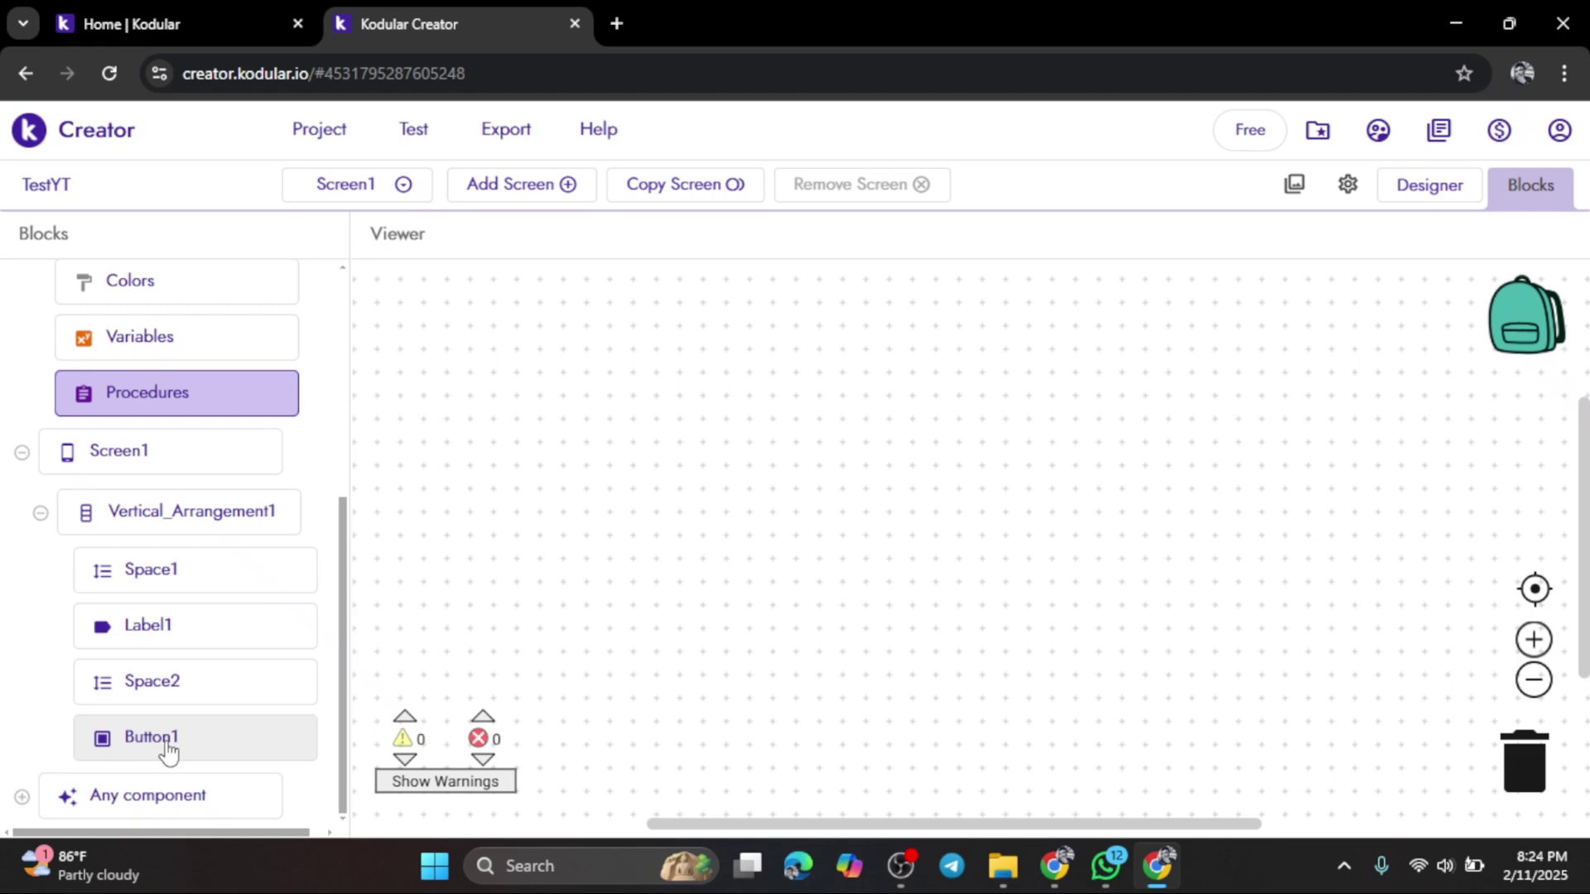
- Add a Button1 click event that sets Label1's text to an obfuscated text value
click(168, 750)
drag(397, 290, 596, 399)
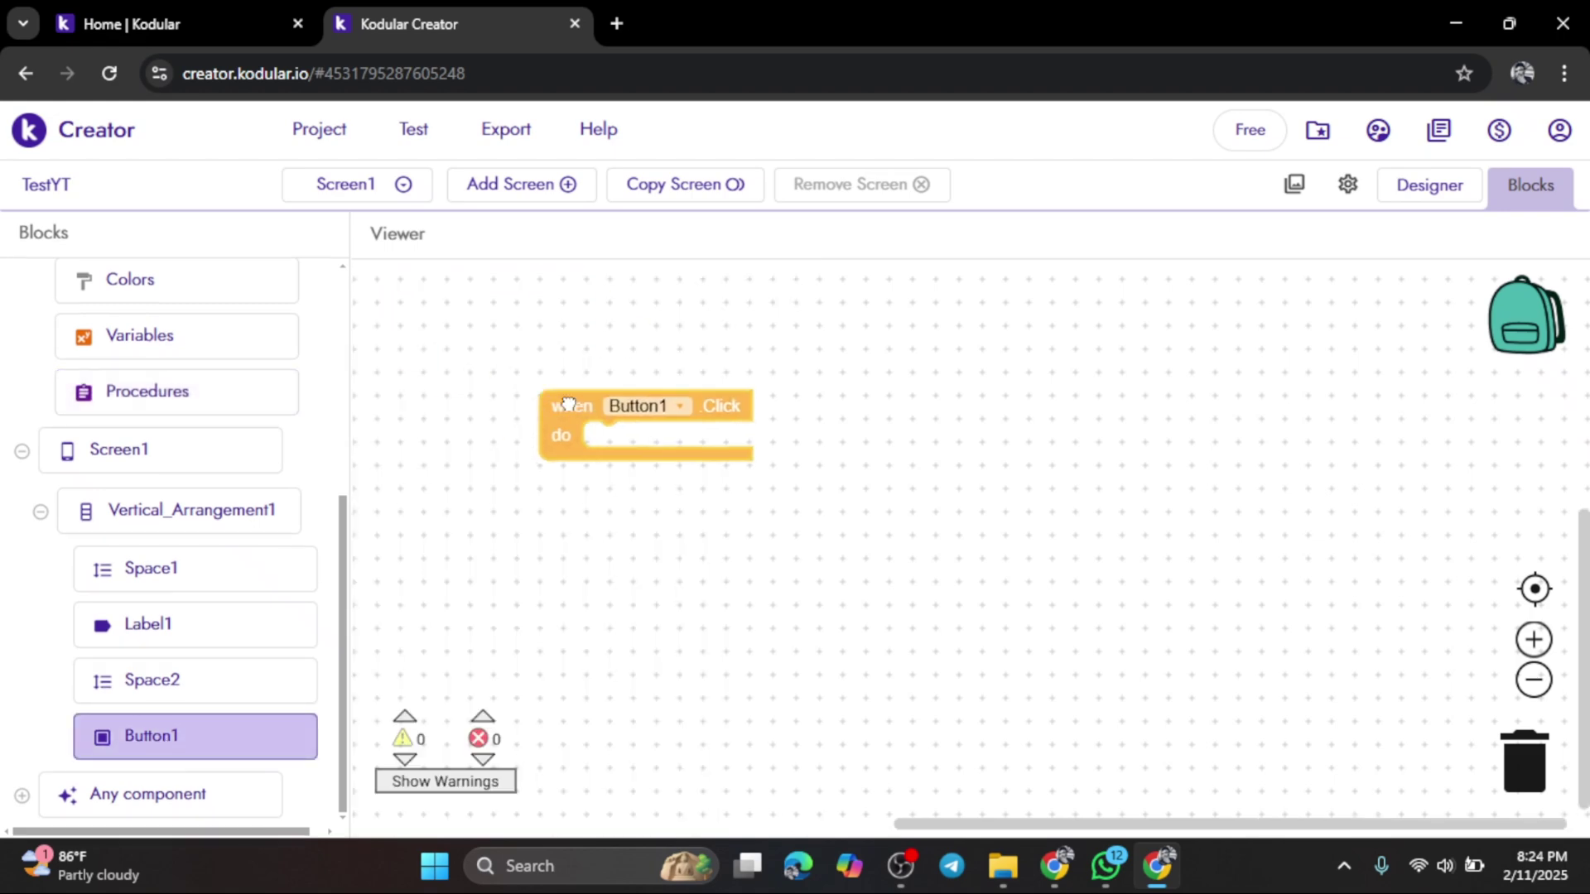
click(187, 627)
scroll(560, 559, down, 5)
scroll(559, 560, up, 2)
drag(425, 400, 655, 497)
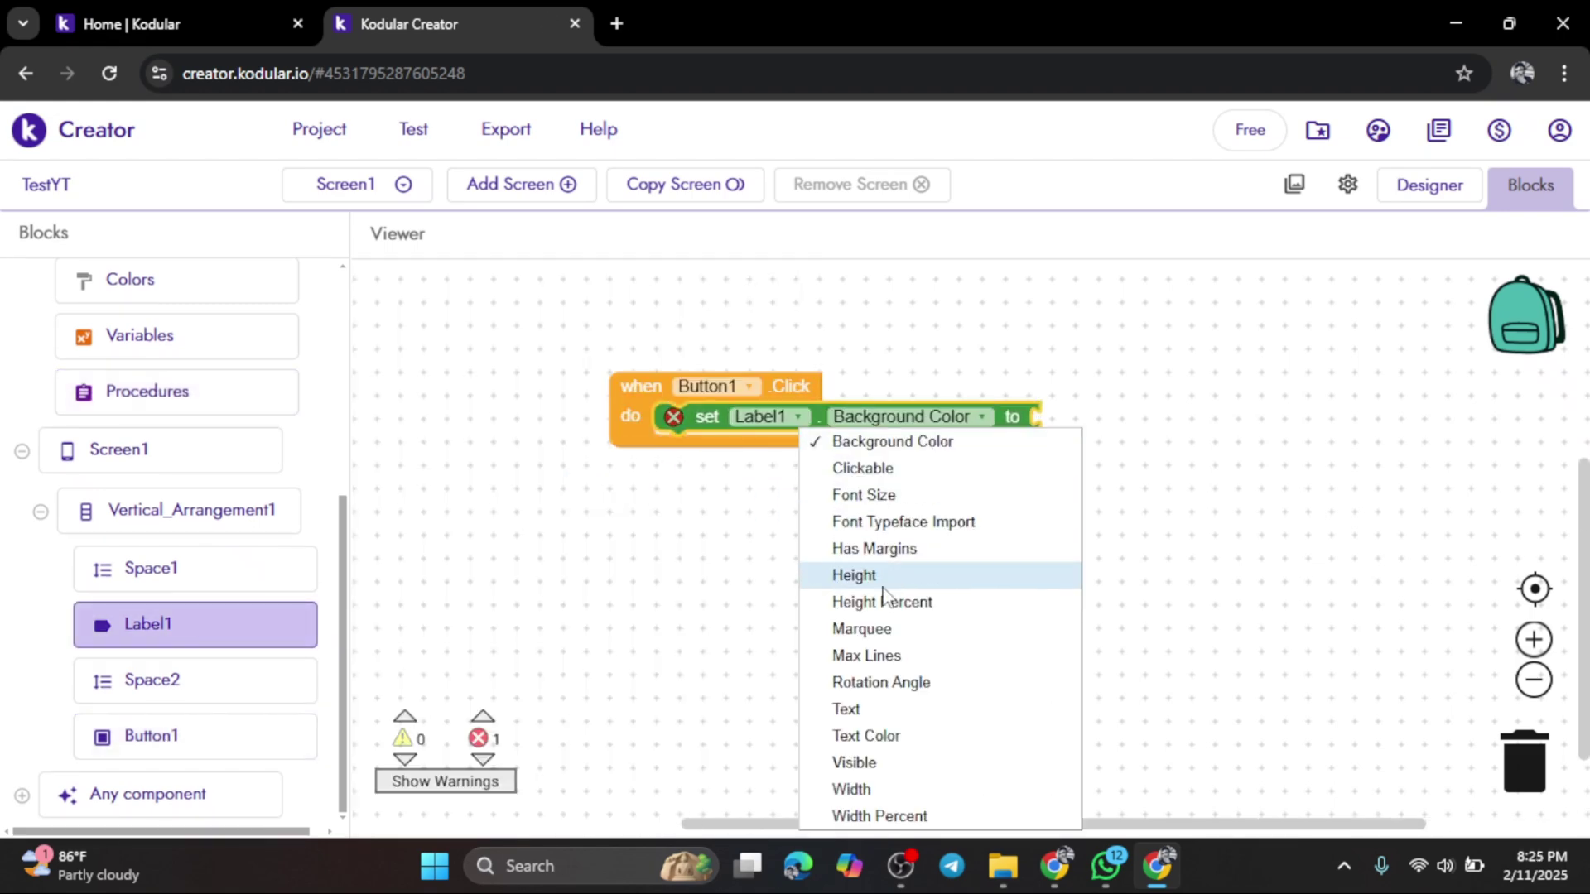
scroll(174, 523, up, 4)
click(128, 516)
scroll(472, 559, down, 1)
drag(429, 653, 976, 426)
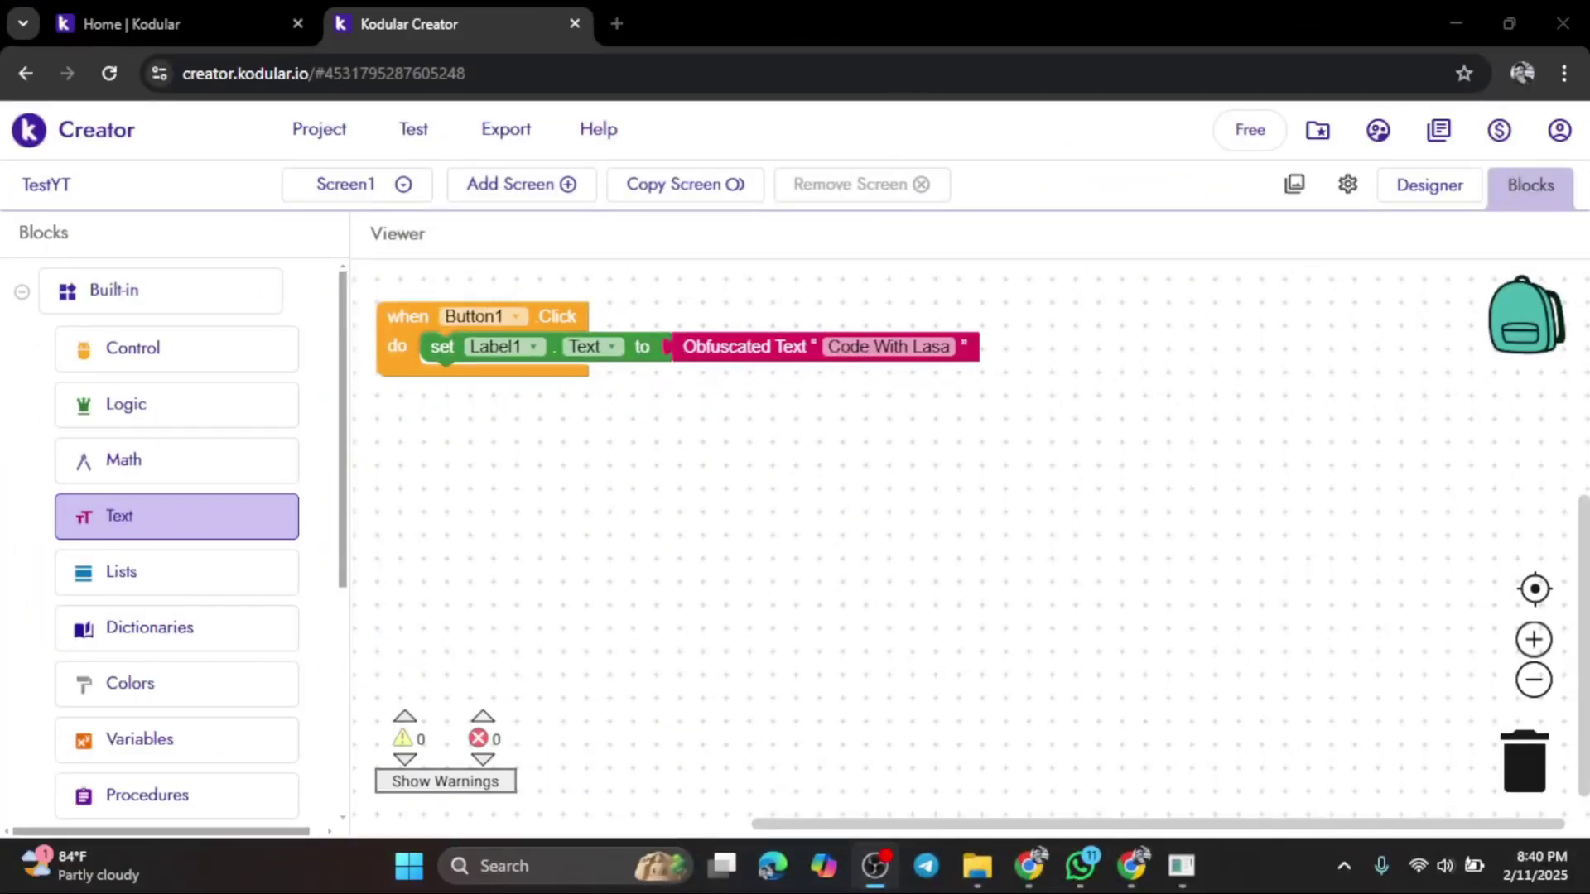
- Connect to Companion, installing Kodular Companion on BlueStacks and sending it the code
click(411, 134)
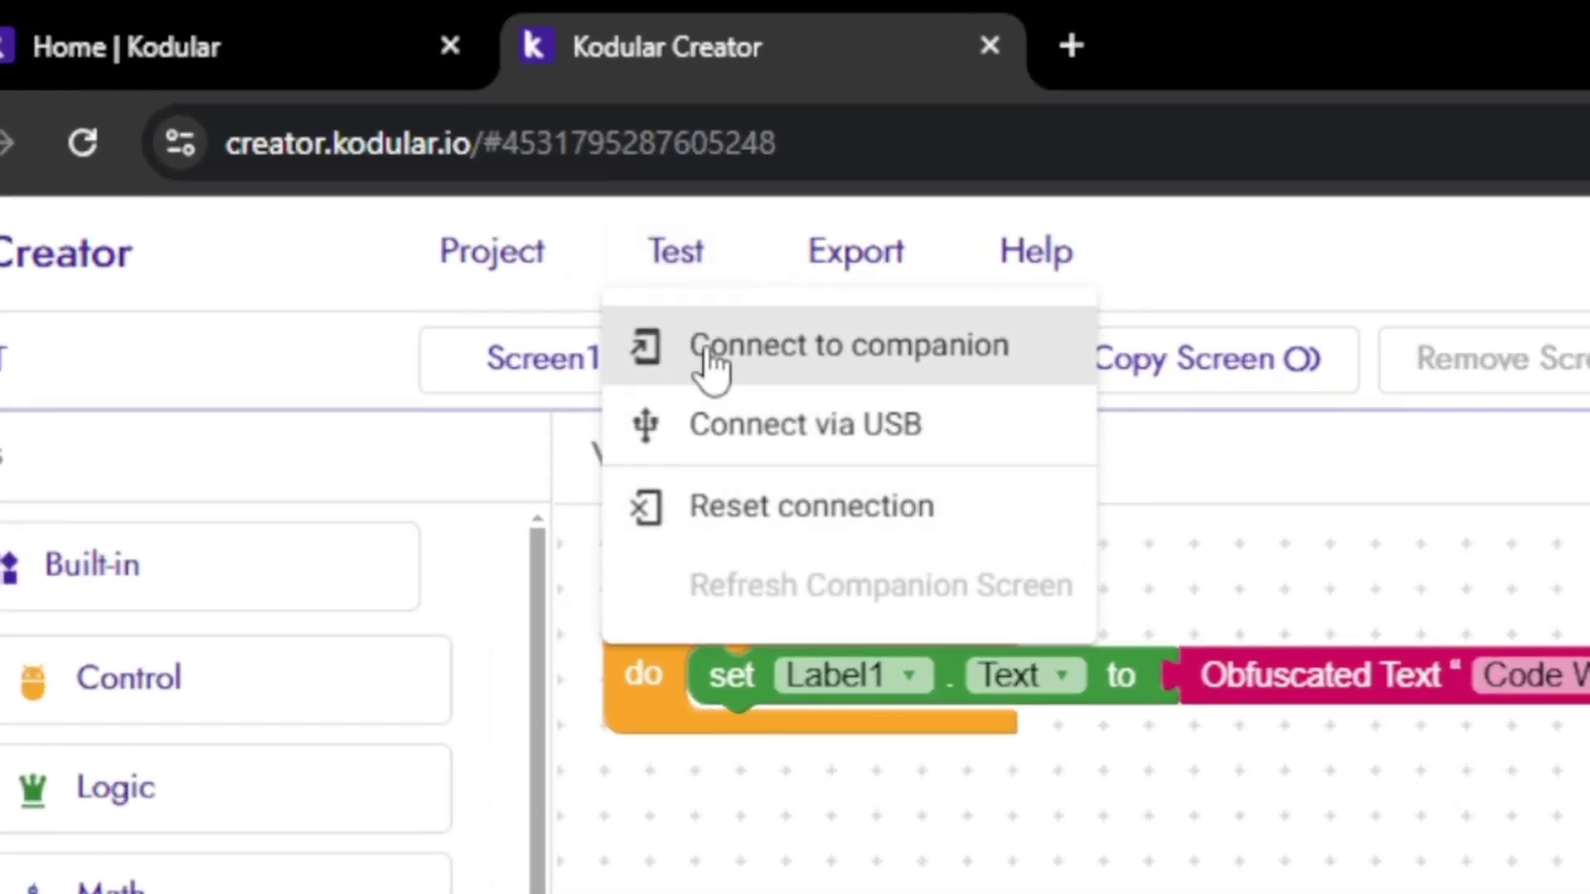
click(707, 354)
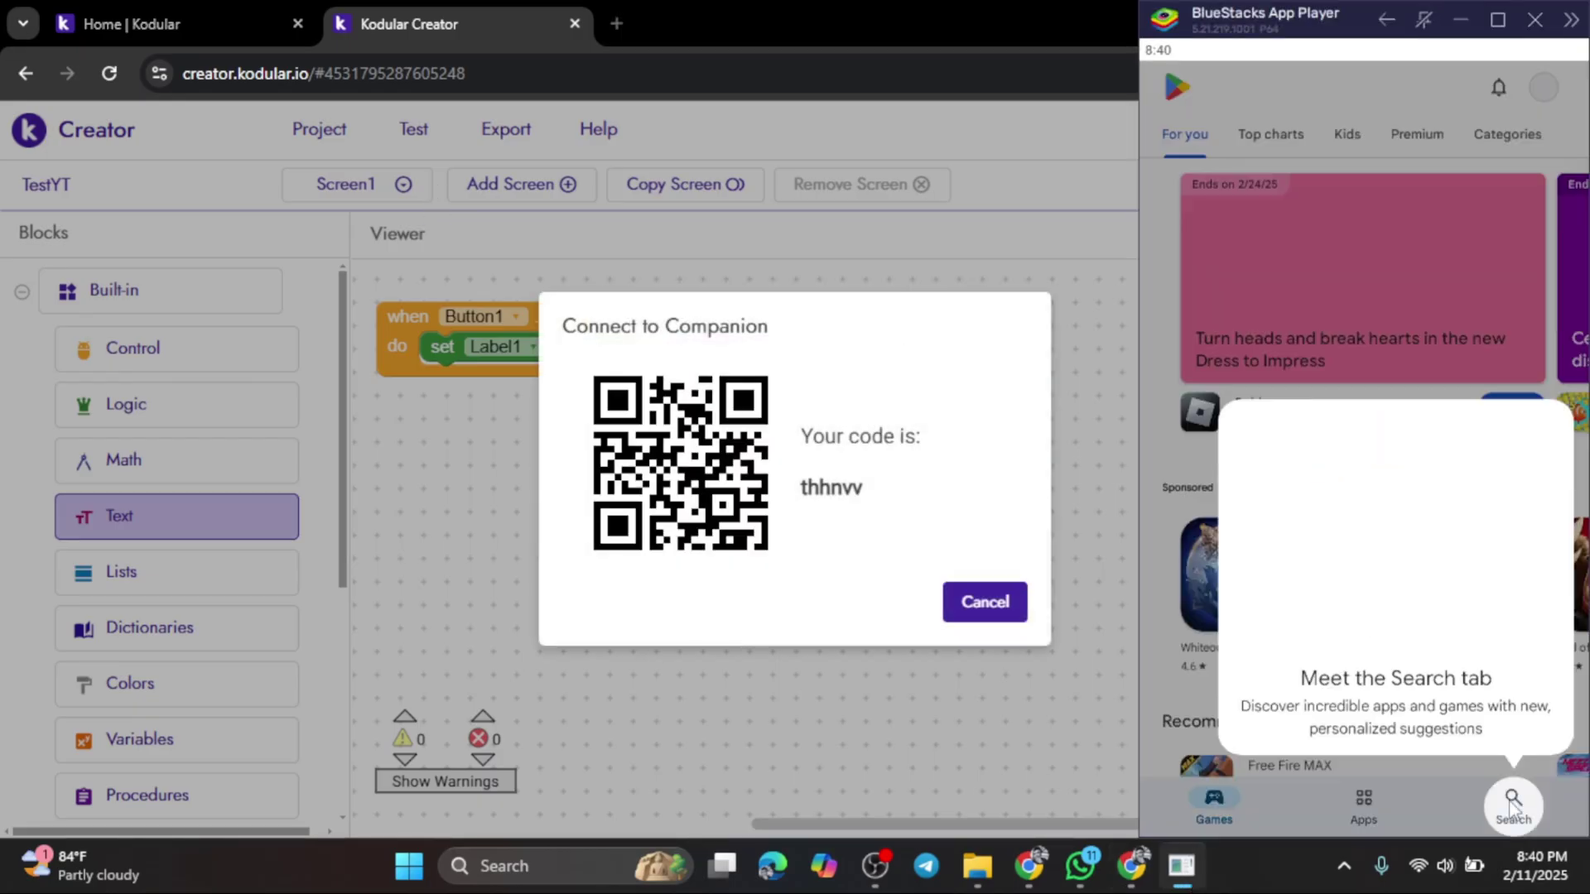
click(1262, 93)
click(1228, 140)
click(1529, 151)
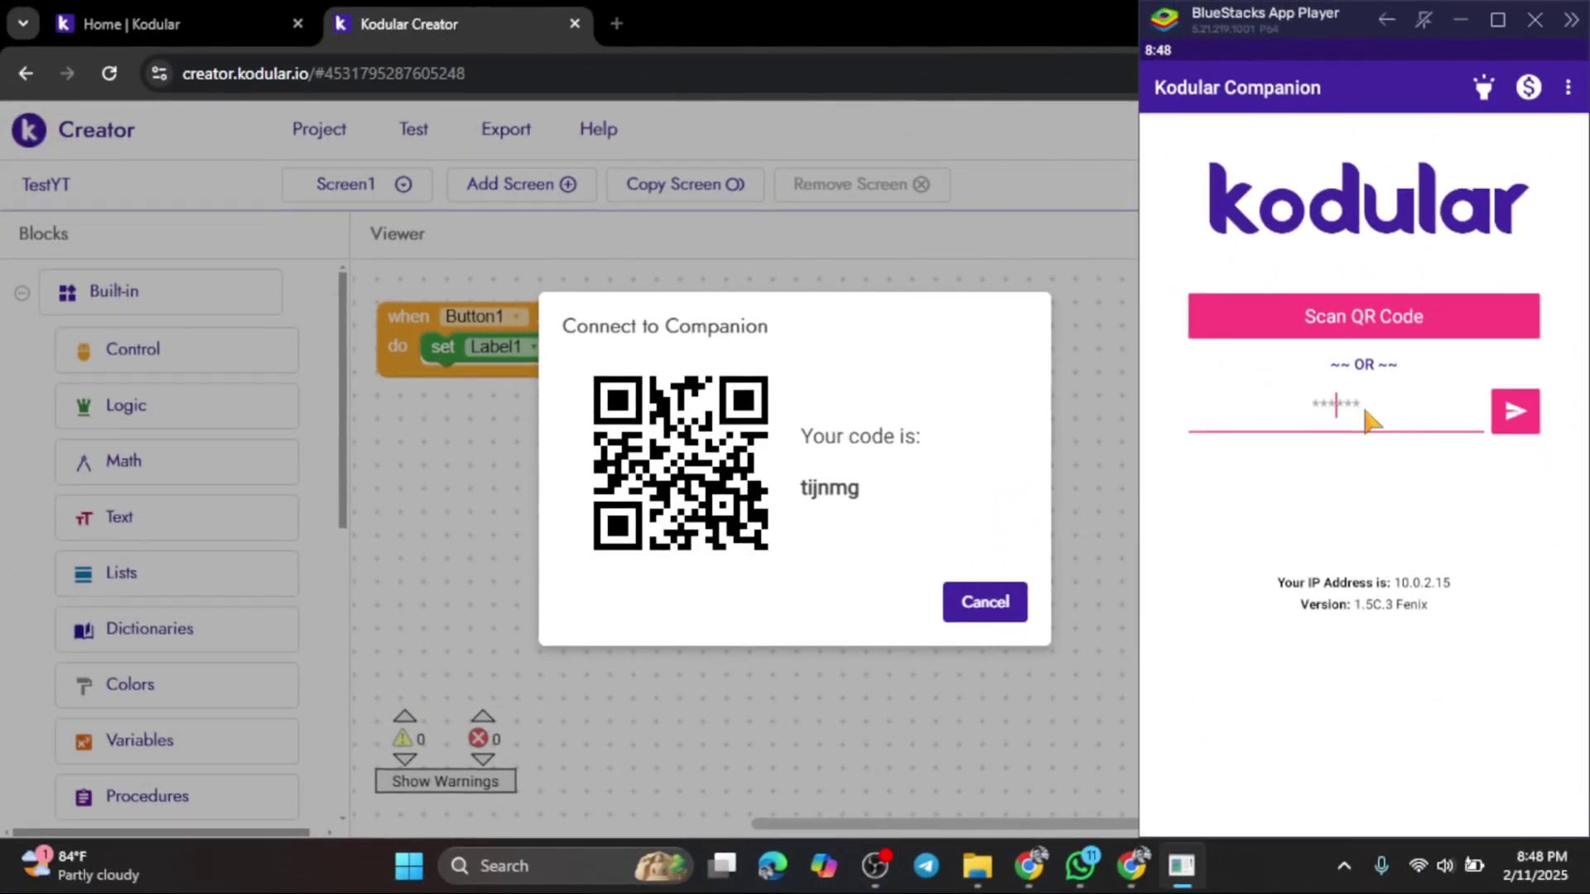
text(nmg)
click(1515, 410)
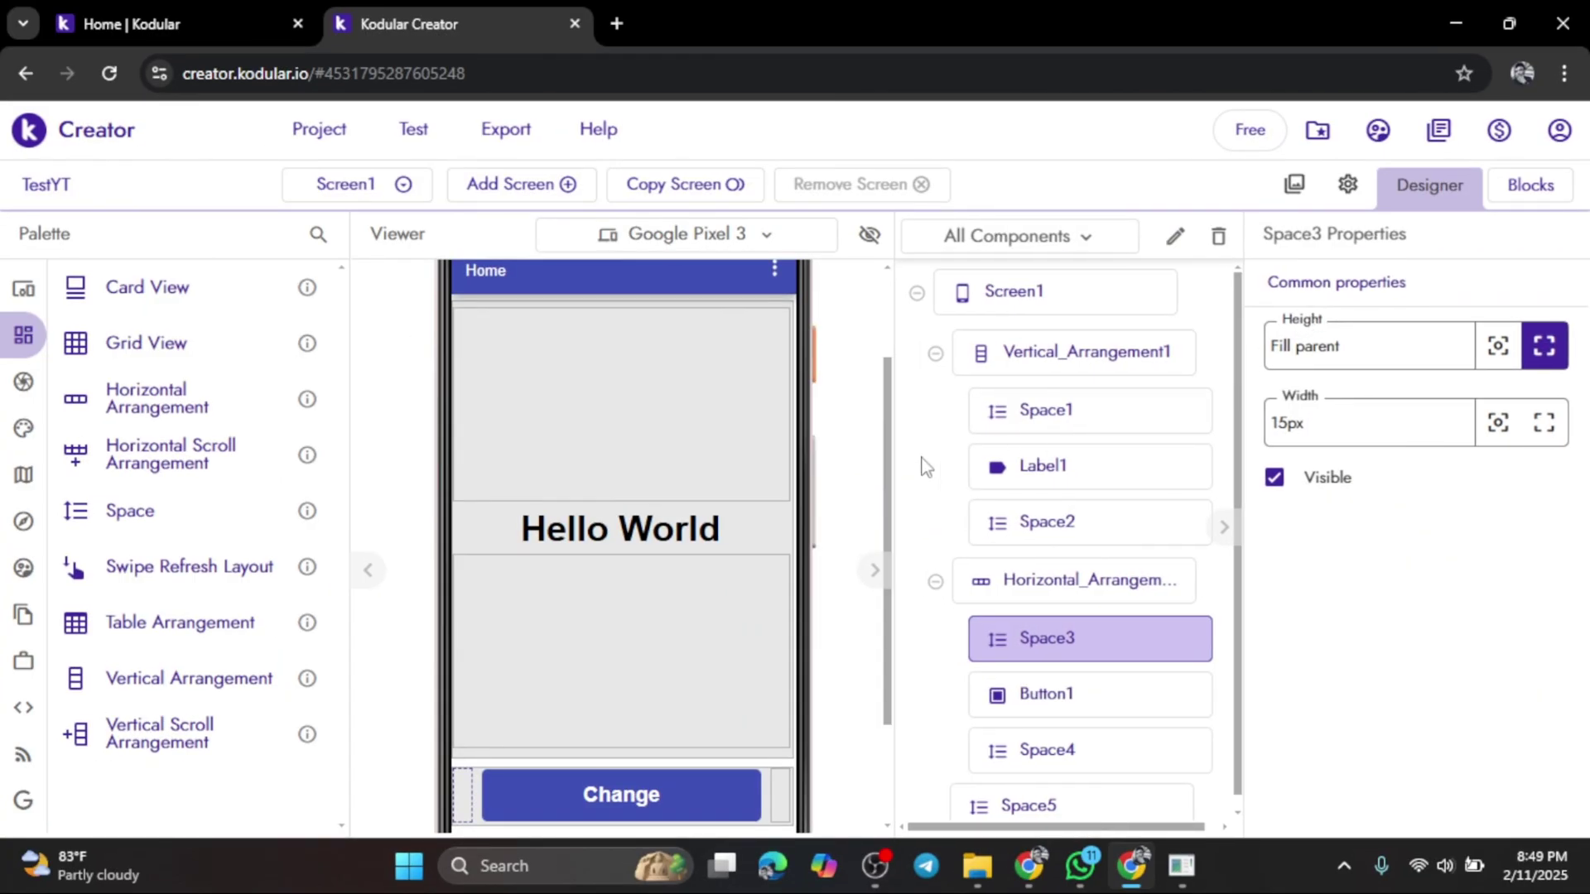
scroll(842, 504, up, 1)
scroll(840, 503, down, 1)
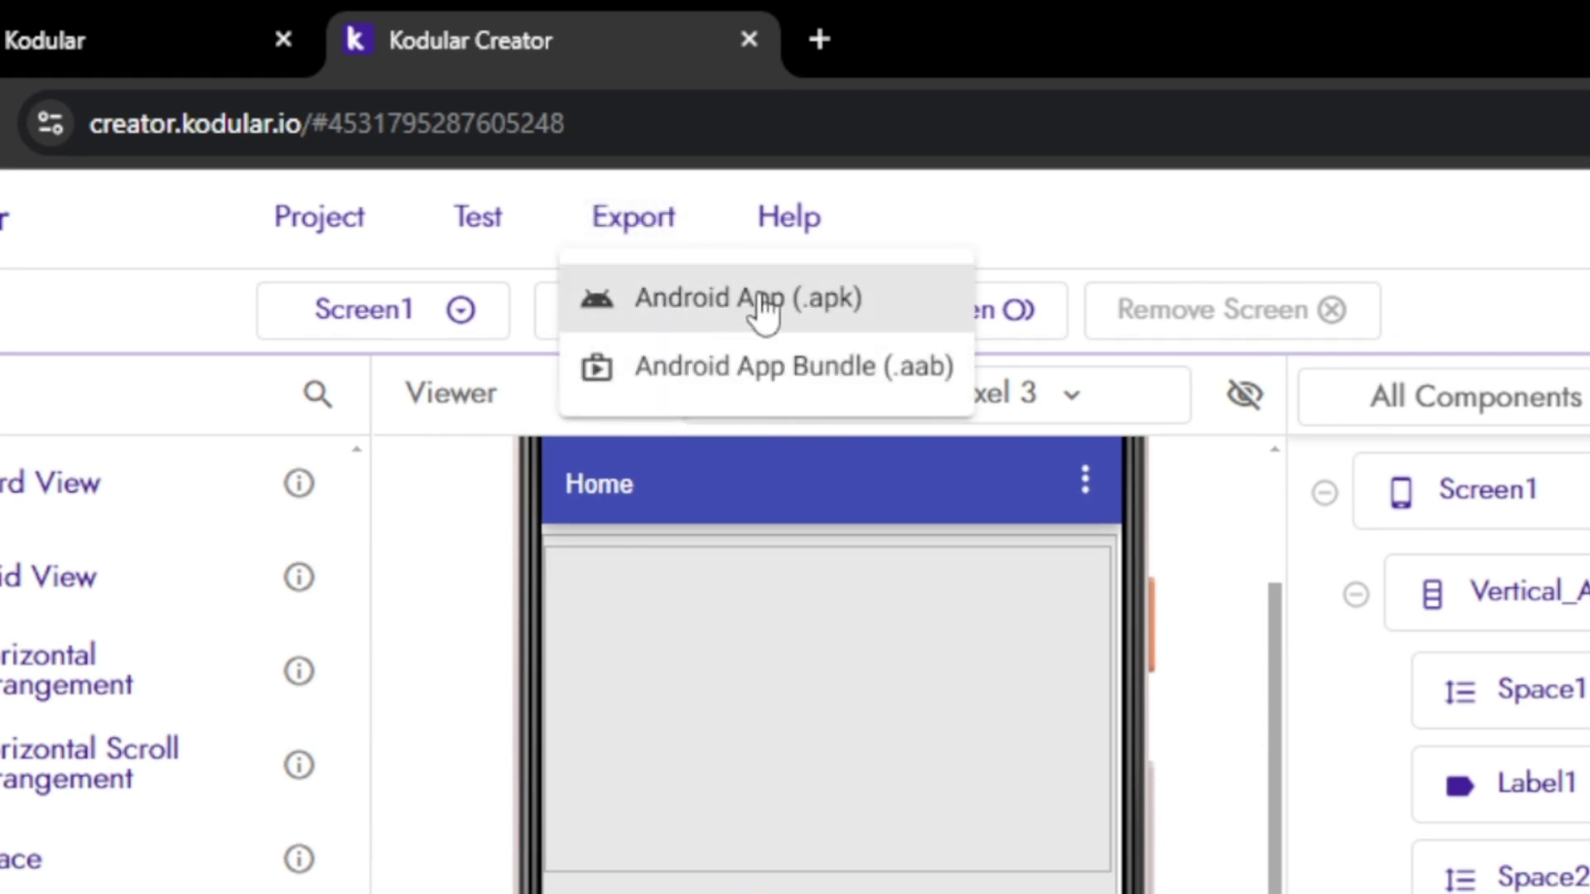
- Build TestYT as an Android App (.apk) and download the APK
click(657, 298)
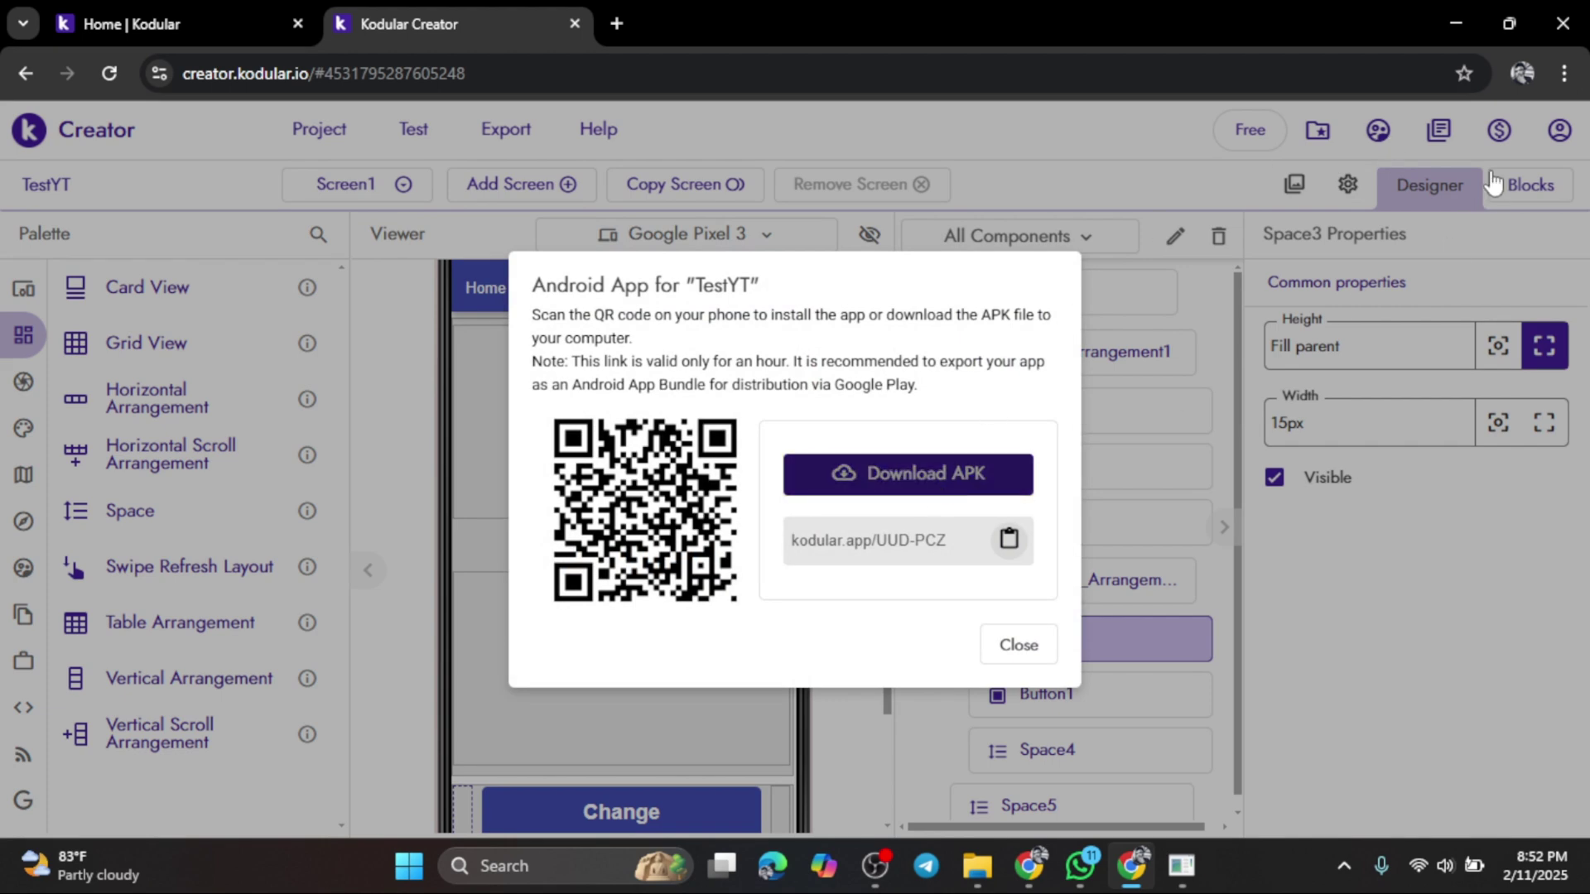
click(1000, 479)
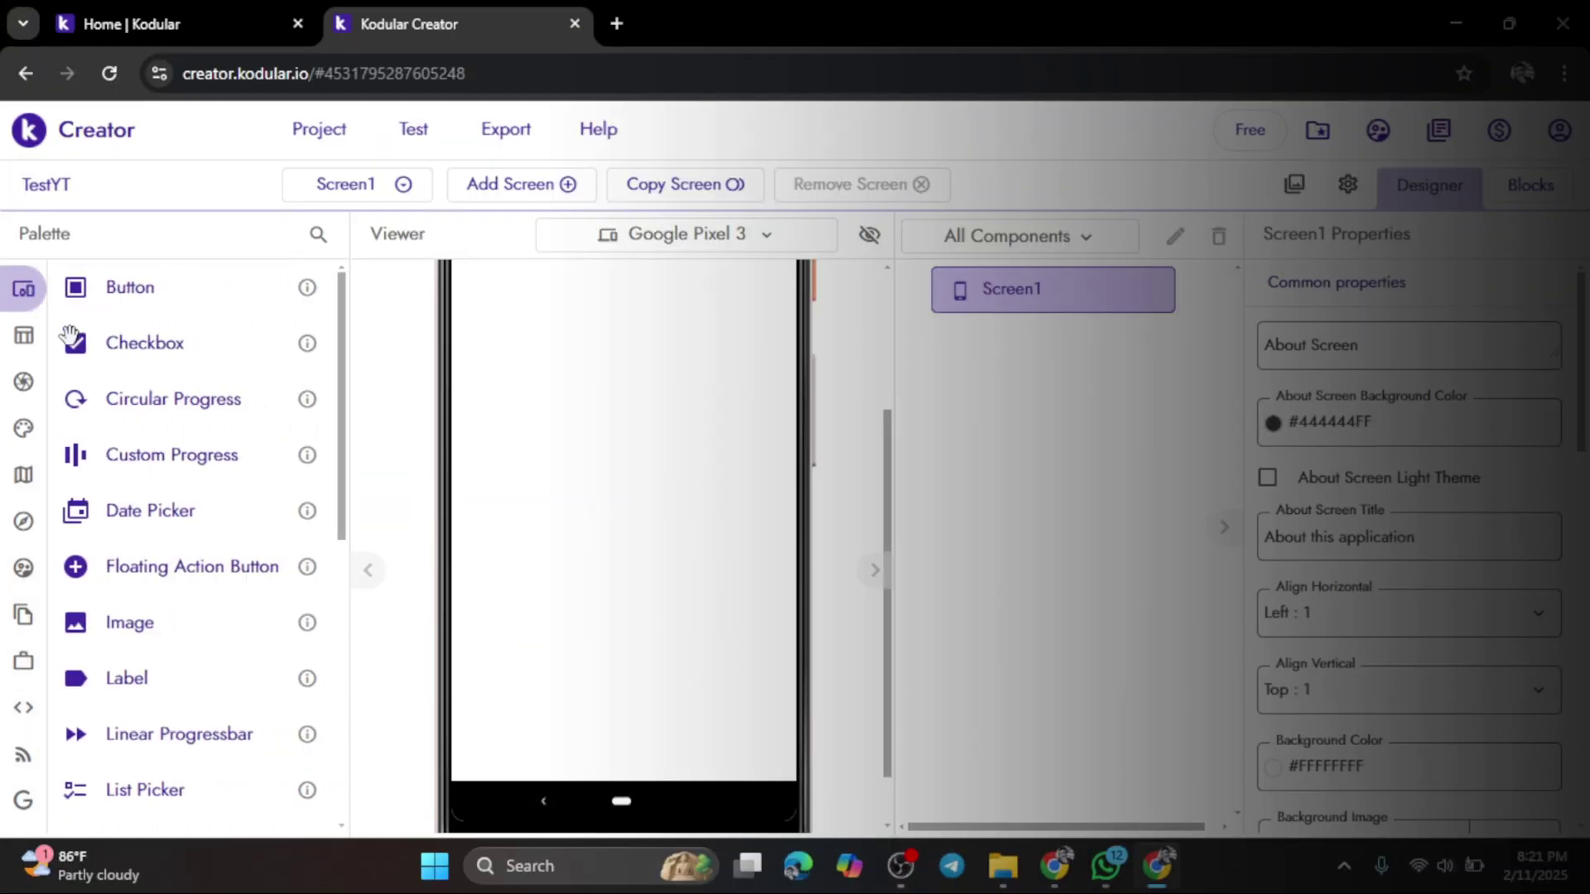
- Browse palette categories Layout, Media, Drawing and Animation, Maps, Sensors, Social, Storage, Utilities
click(50, 334)
click(168, 405)
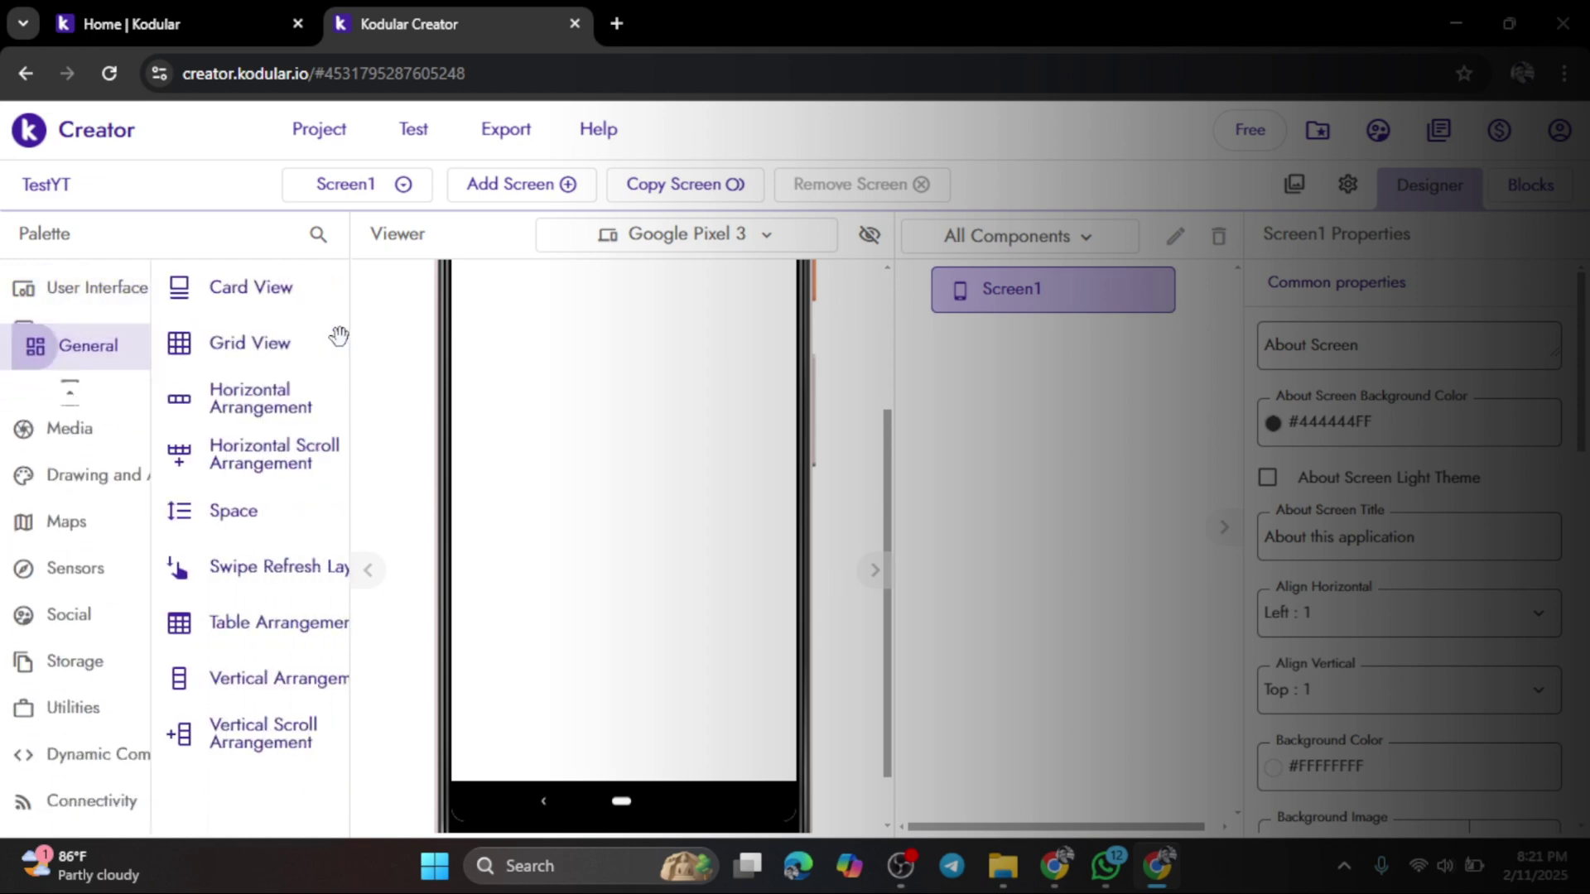
click(56, 569)
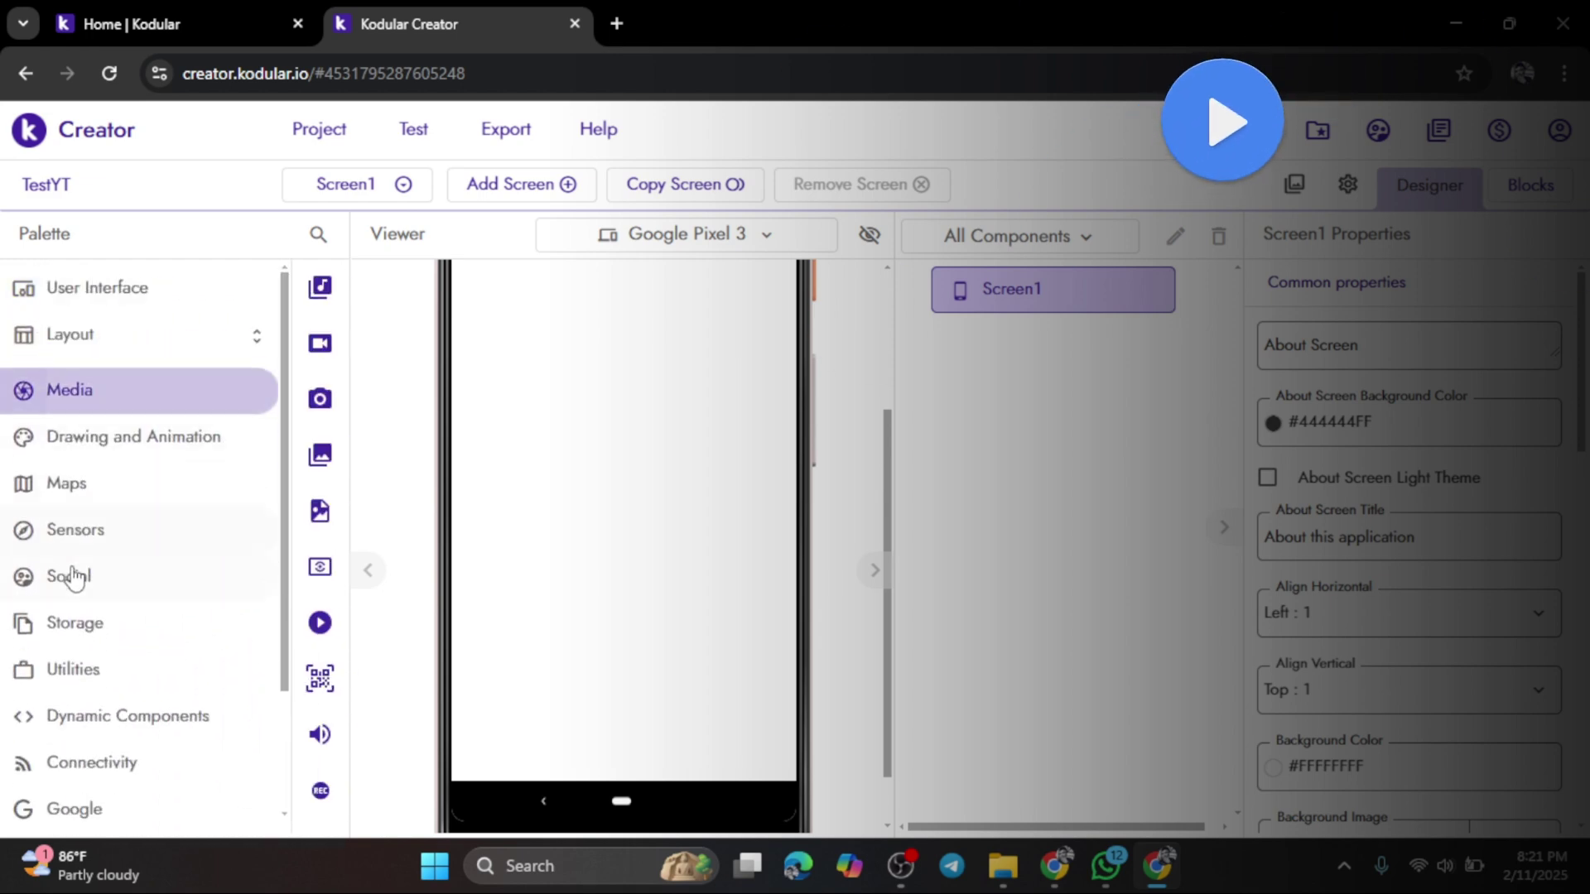
click(80, 438)
click(71, 471)
click(82, 527)
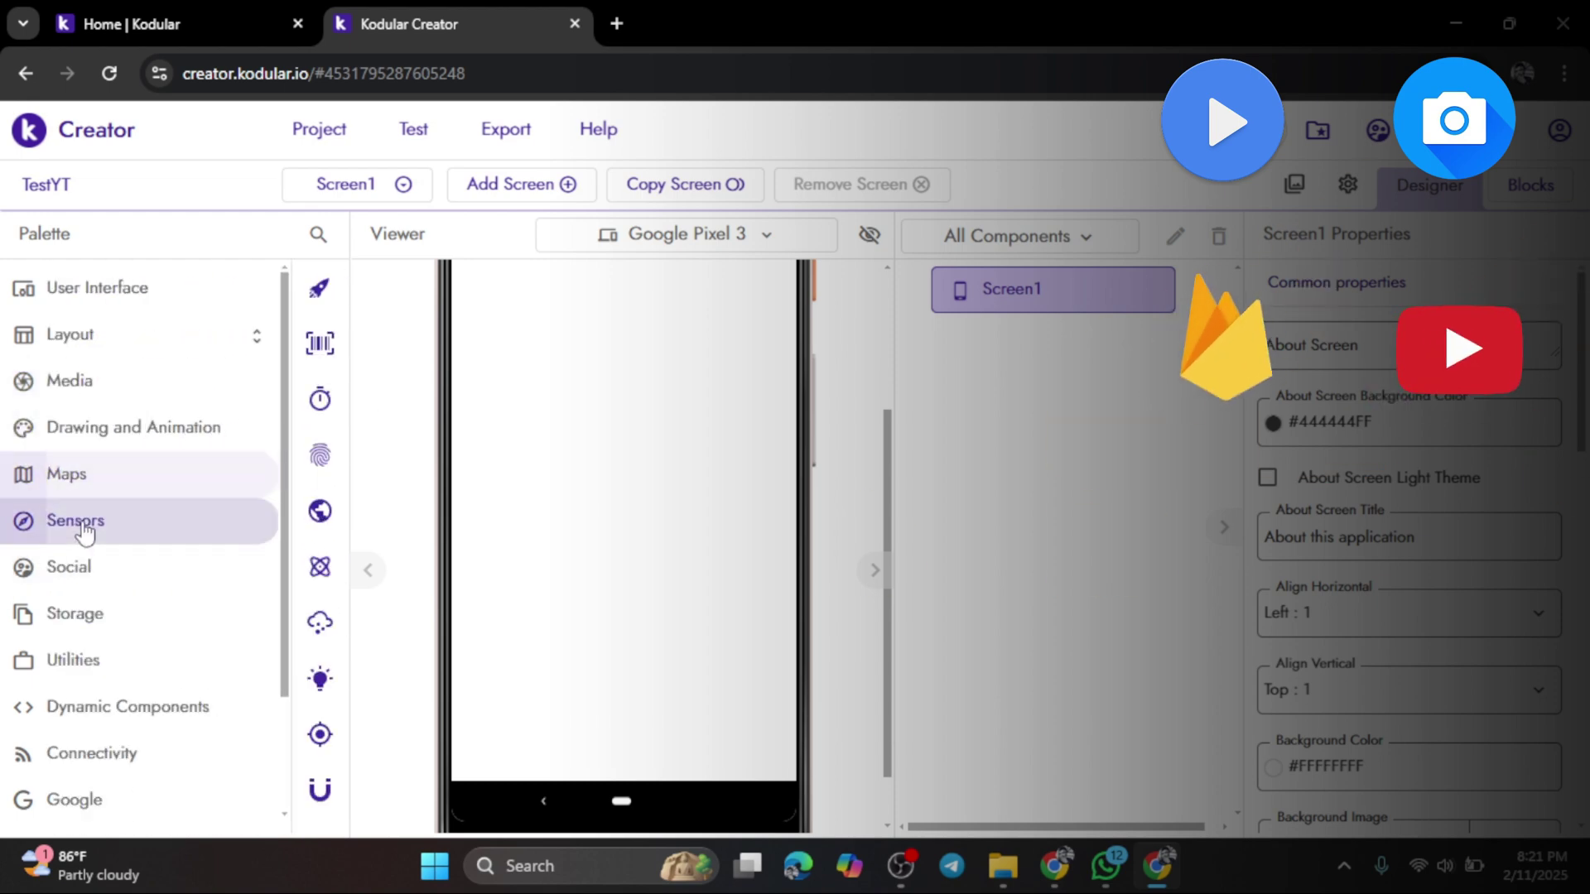
mouse_move(187, 497)
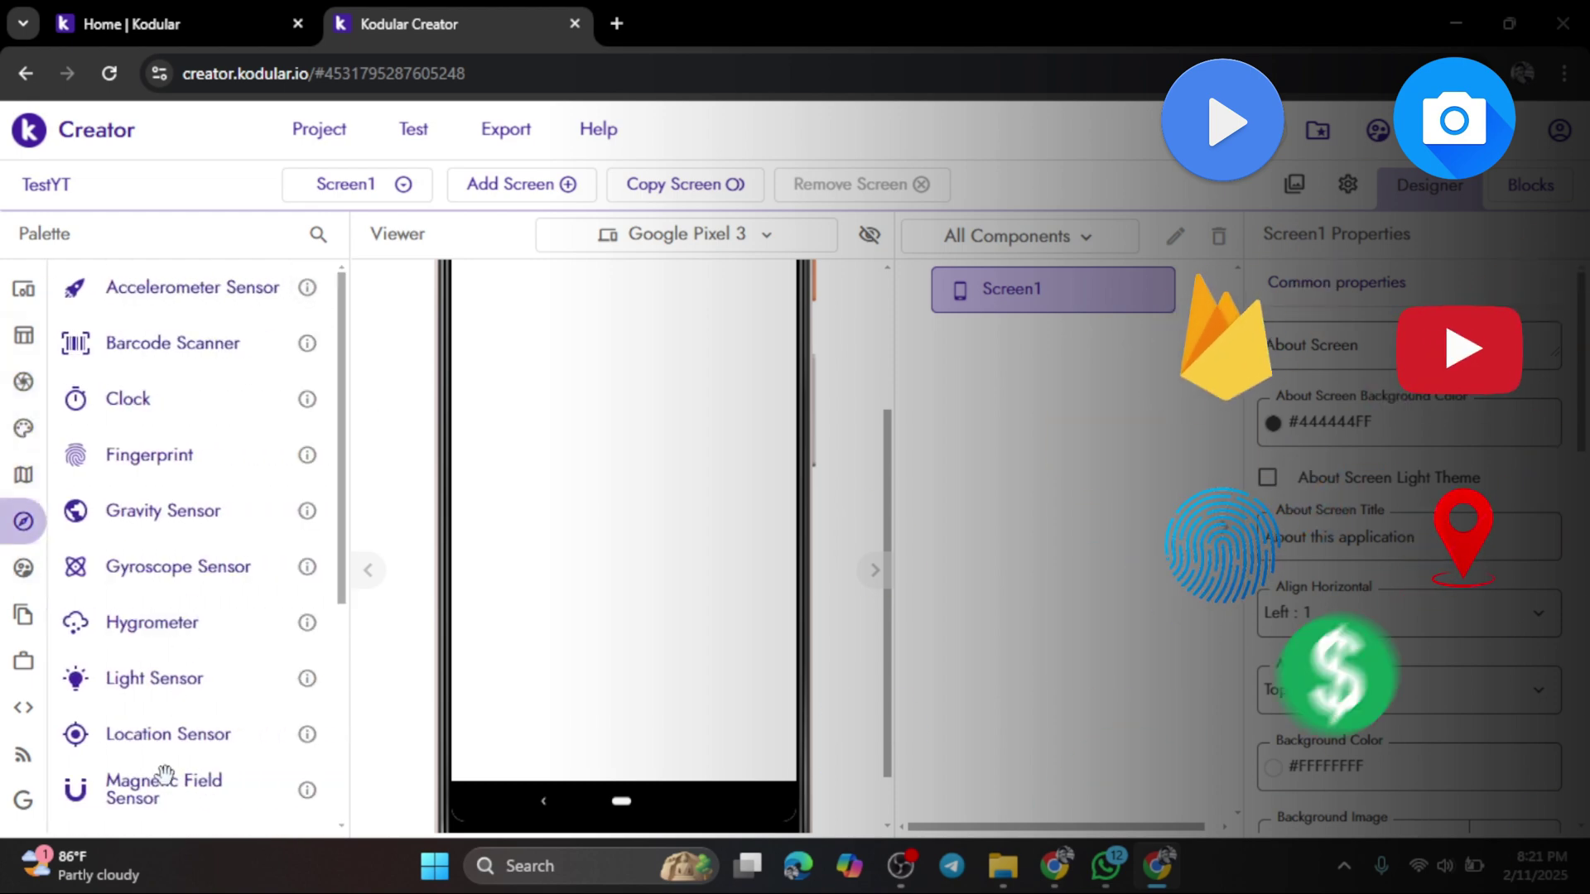
click(38, 567)
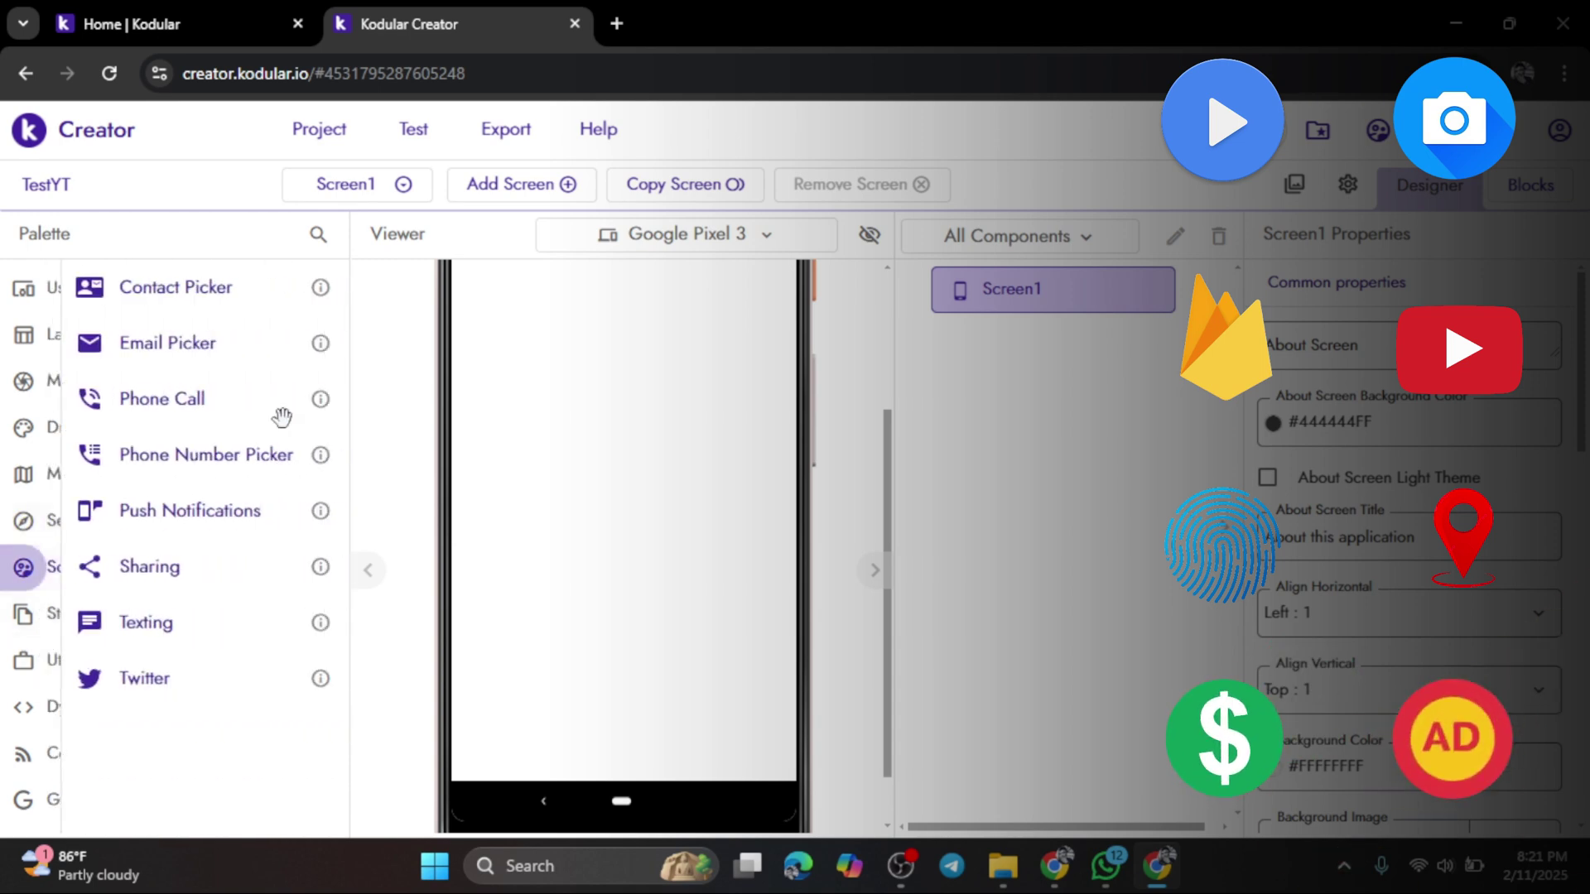
click(37, 621)
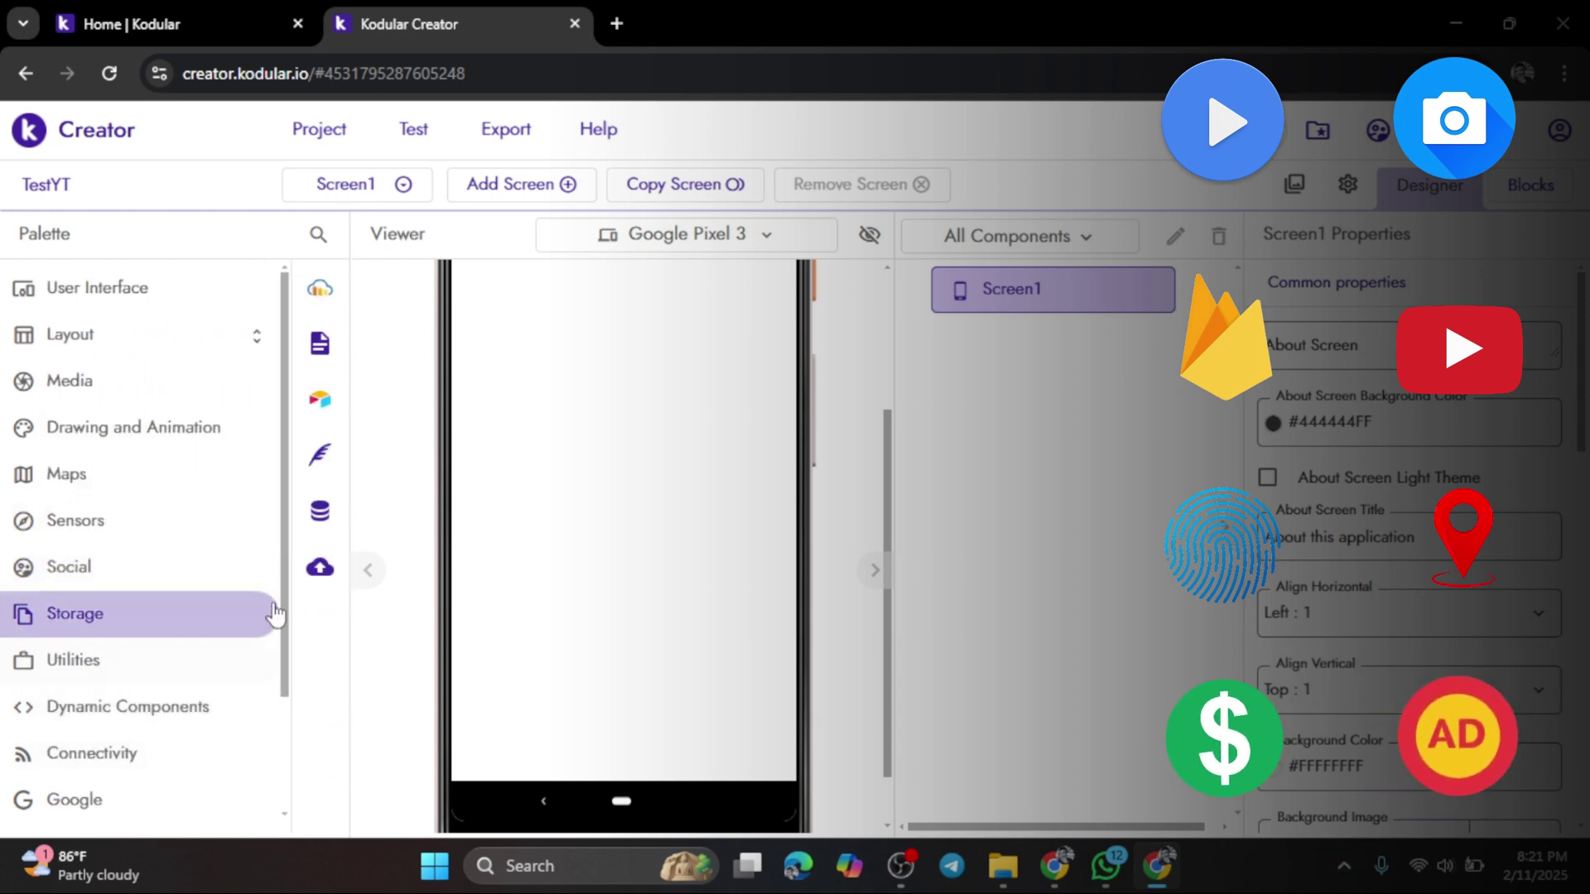
click(78, 671)
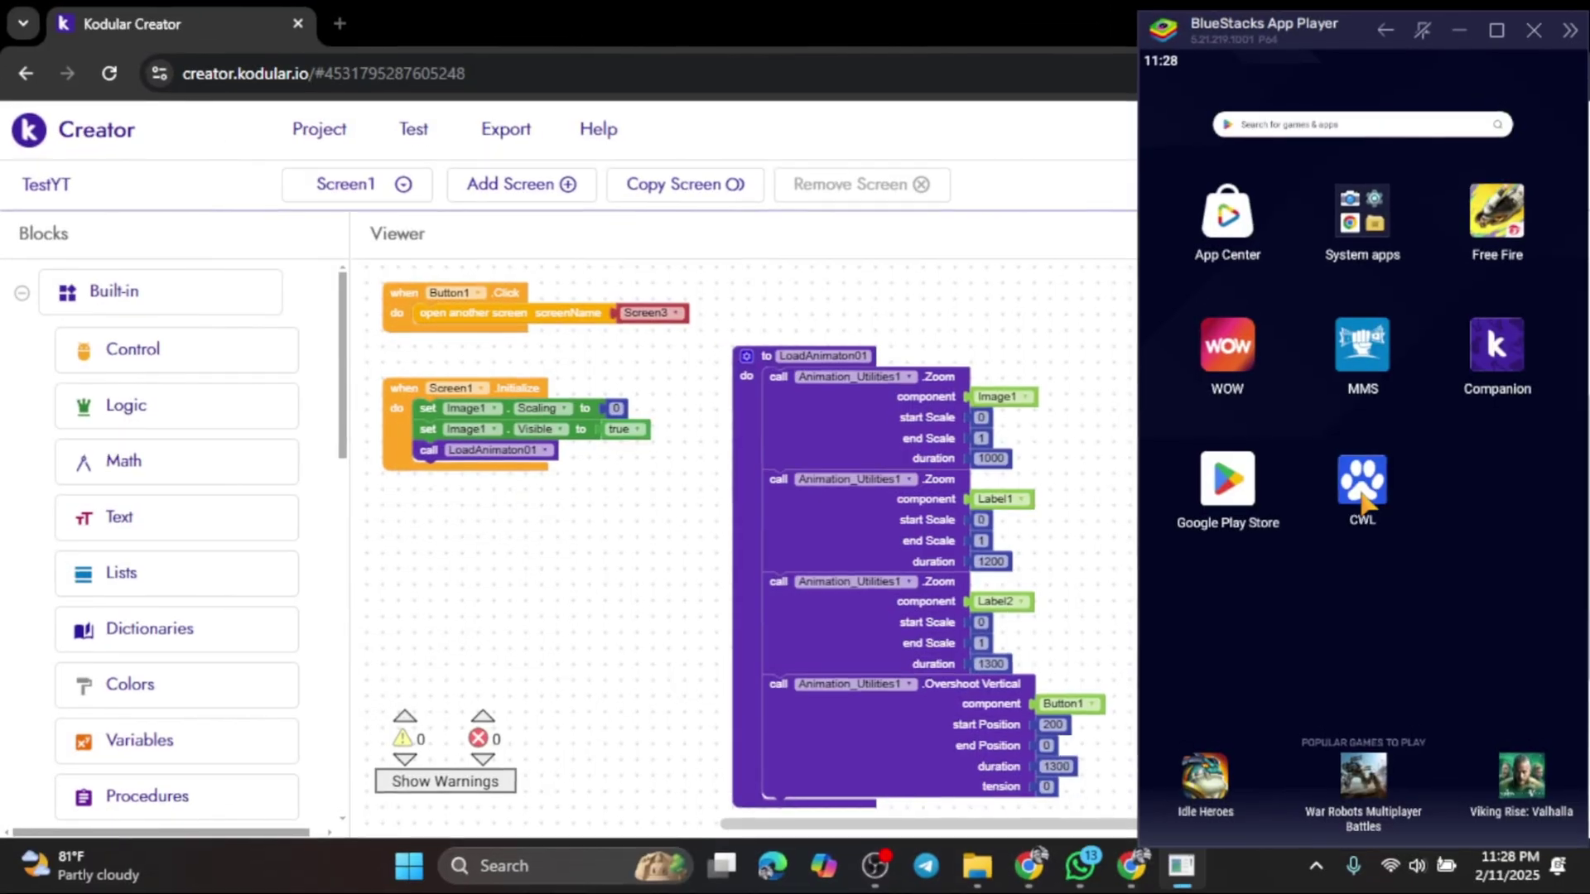
- Launch the built demo app in BlueStacks and tap GET STARTED to reach Login
click(1358, 485)
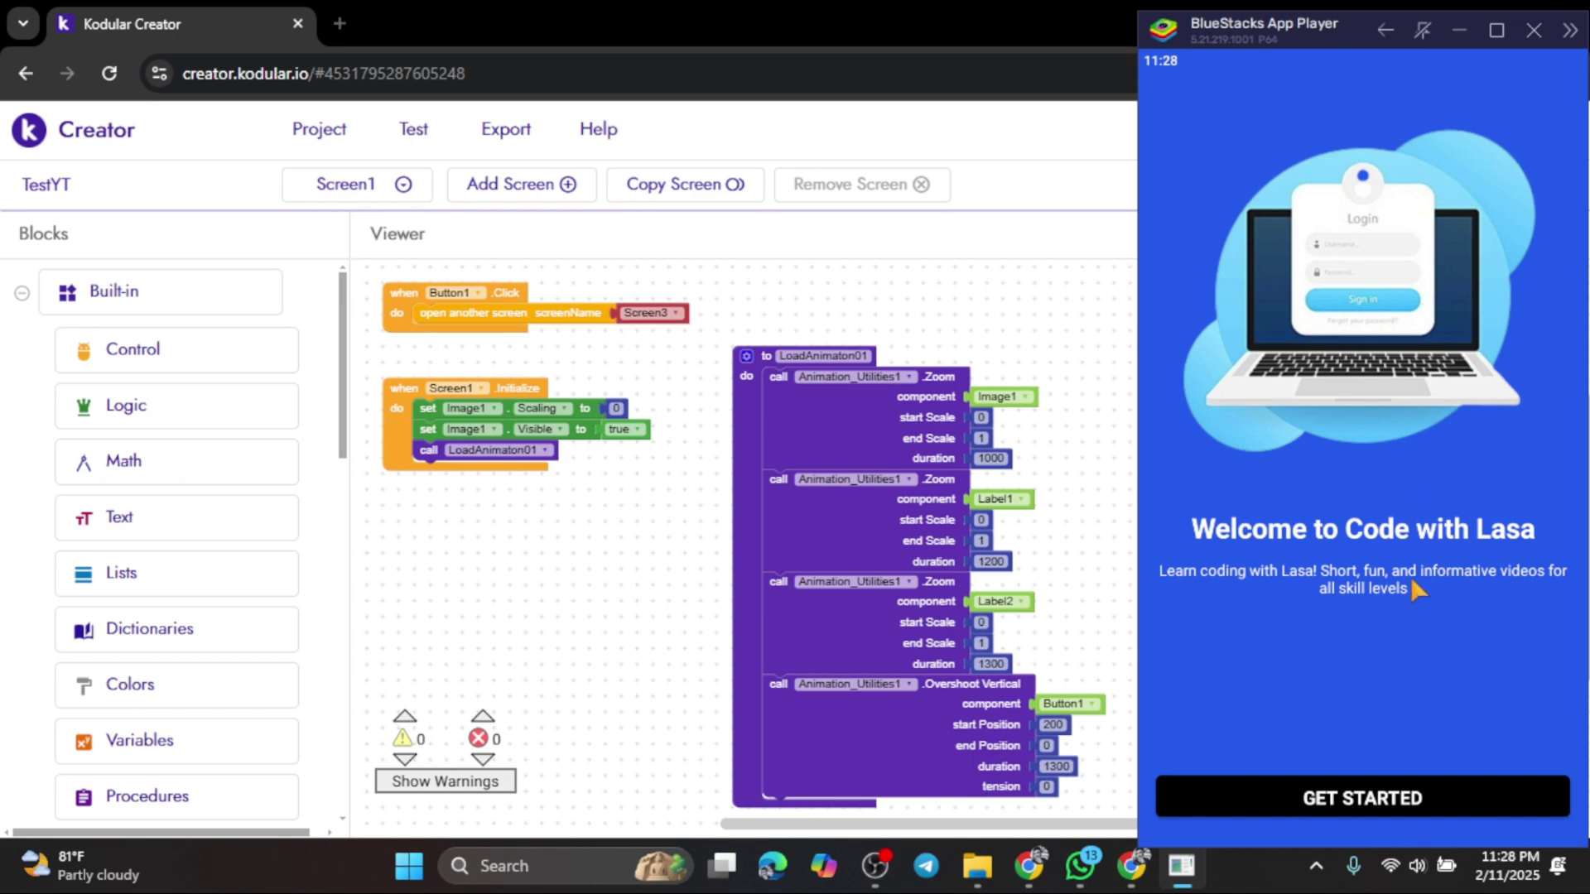
click(1362, 802)
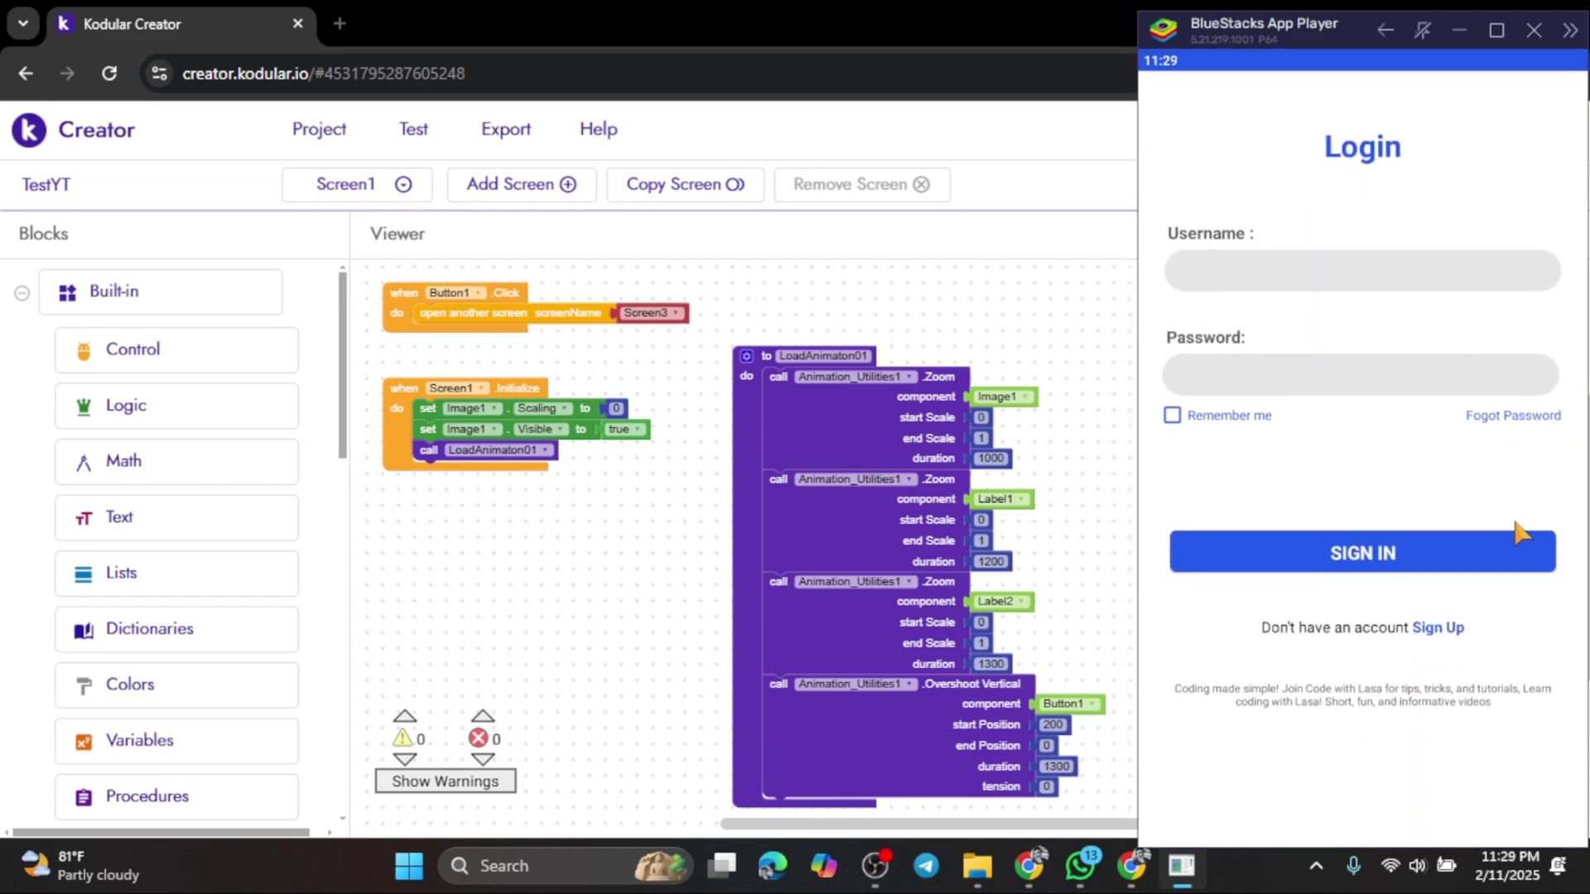